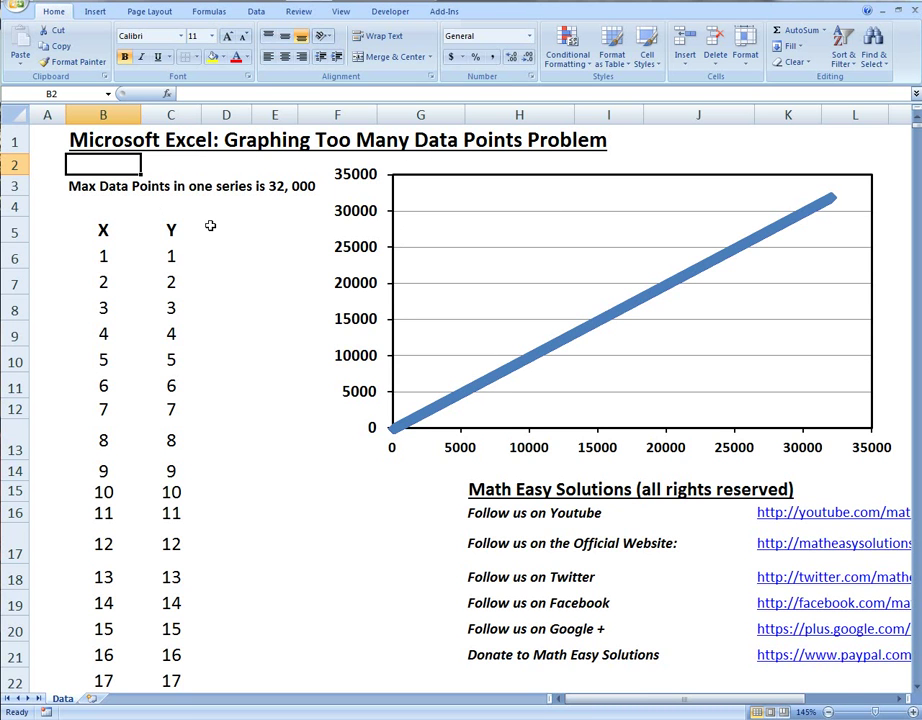
- Select the chart to reveal which worksheet cells it uses as source data
left_click(119, 201)
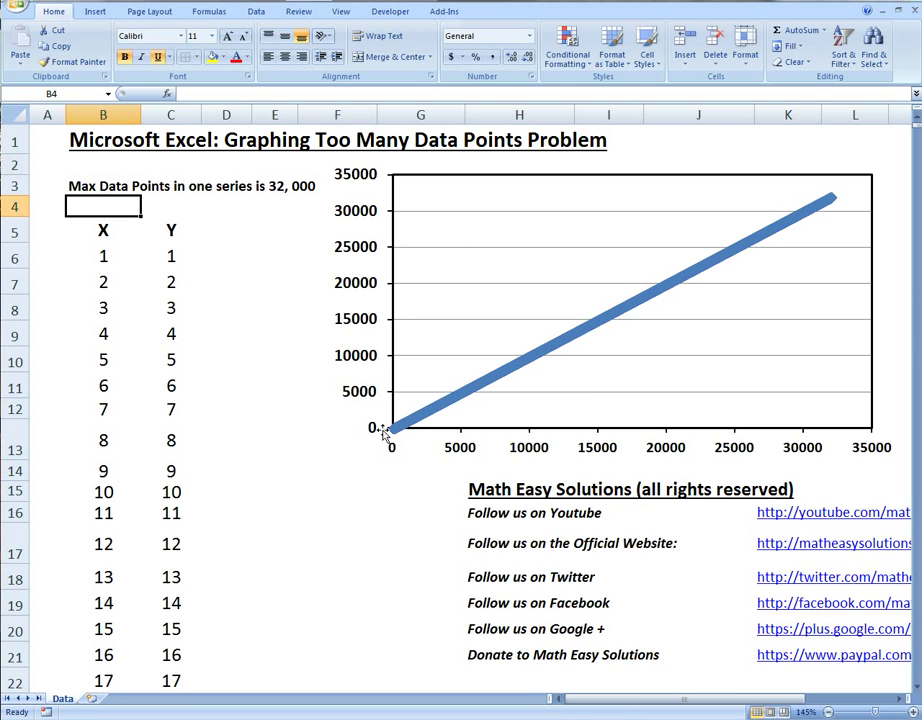
left_click(688, 277)
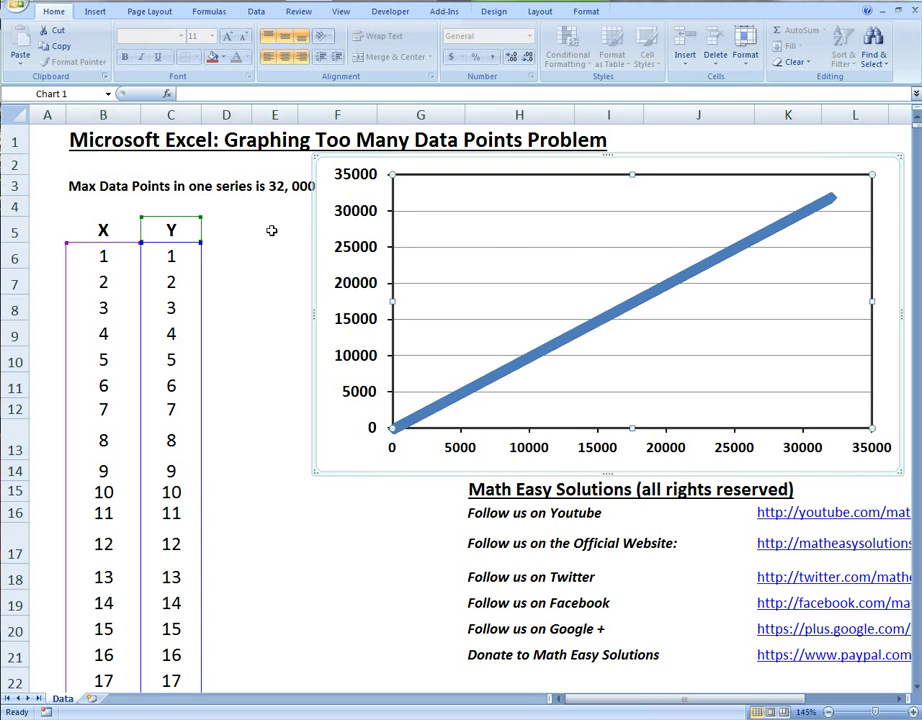
left_click(250, 229)
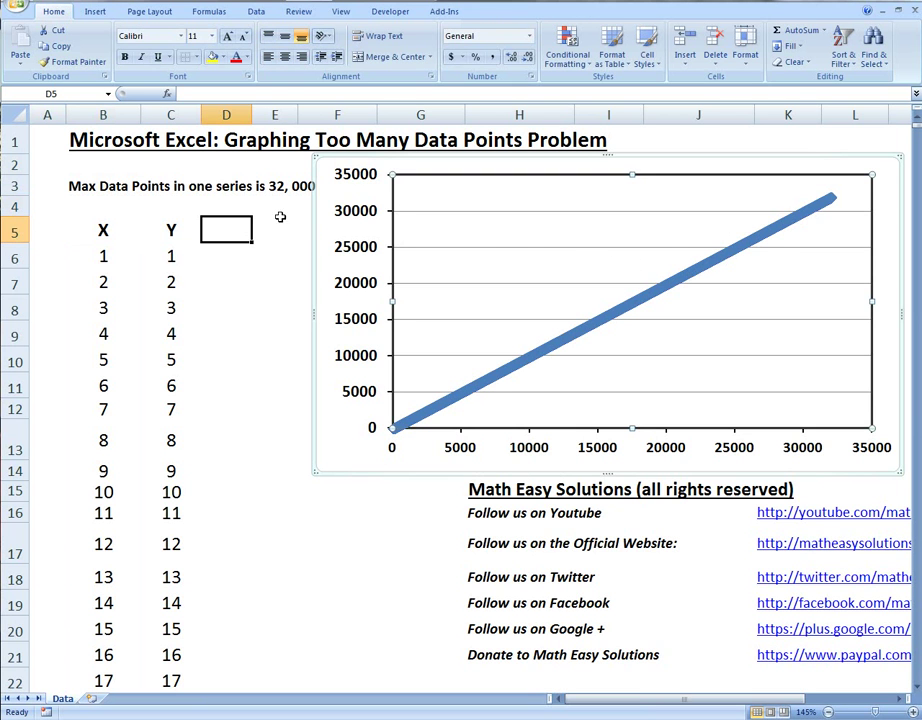
left_click(650, 303)
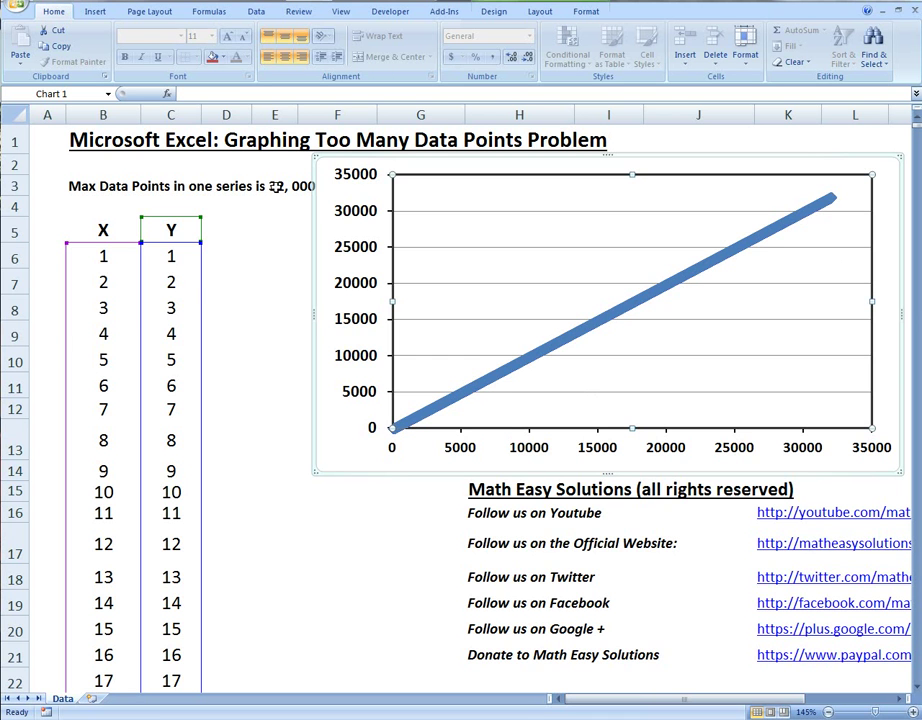
left_click(206, 284)
- Check how far the X and Y data runs by jumping to its last row and back
left_click(164, 288)
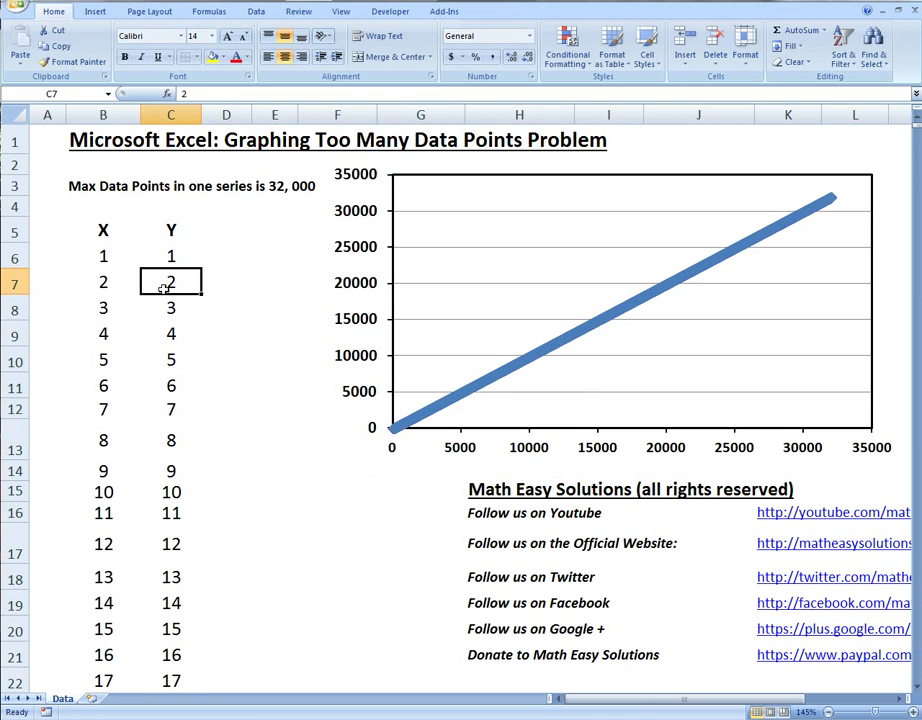
key("ctrl+Down")
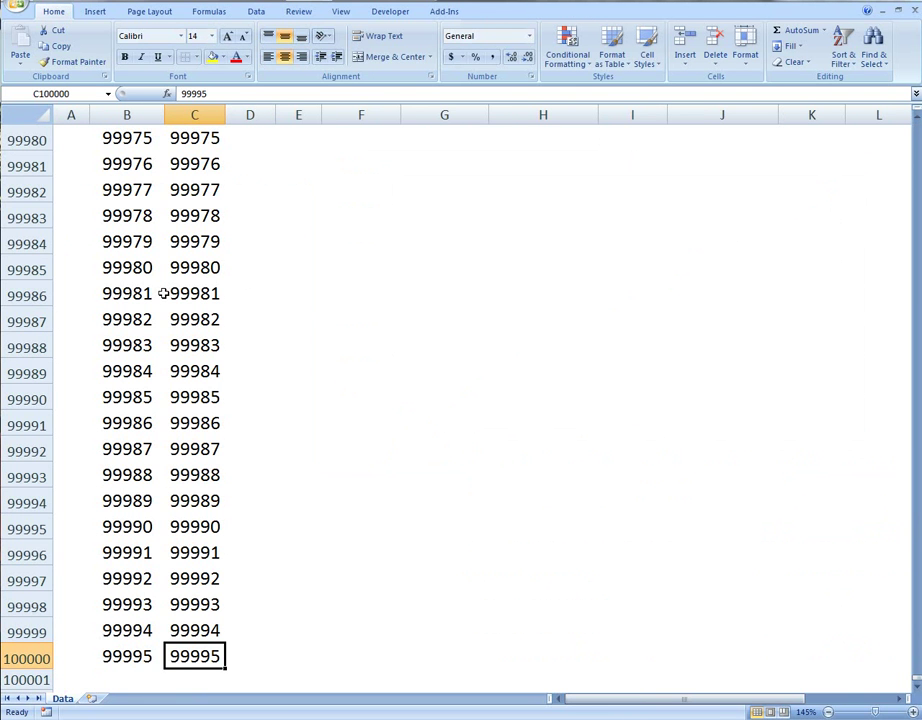
key("ctrl+Up")
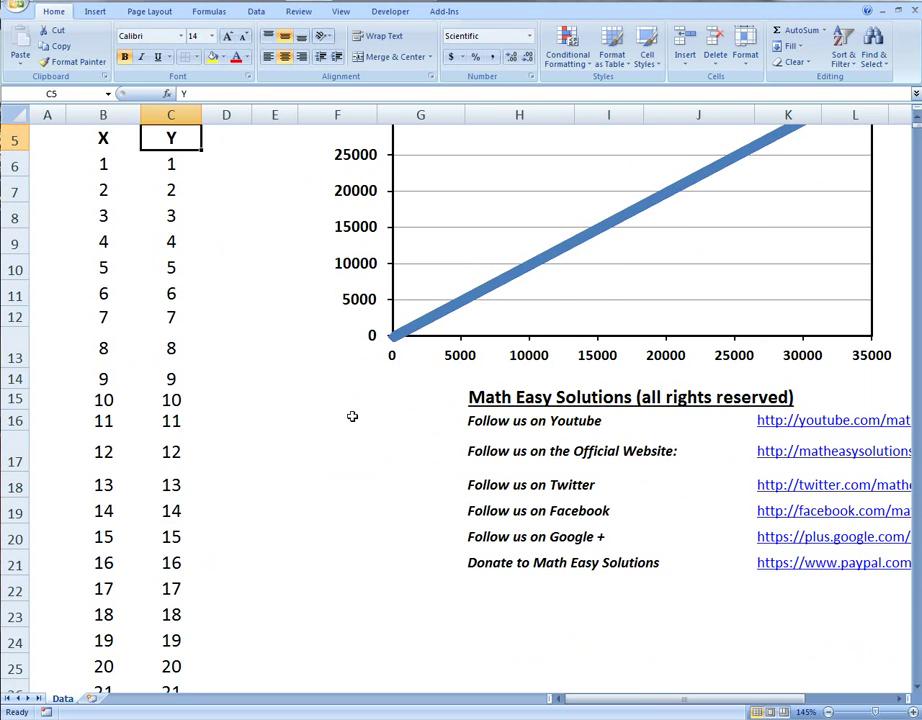
scroll(284, 374, "up", 2)
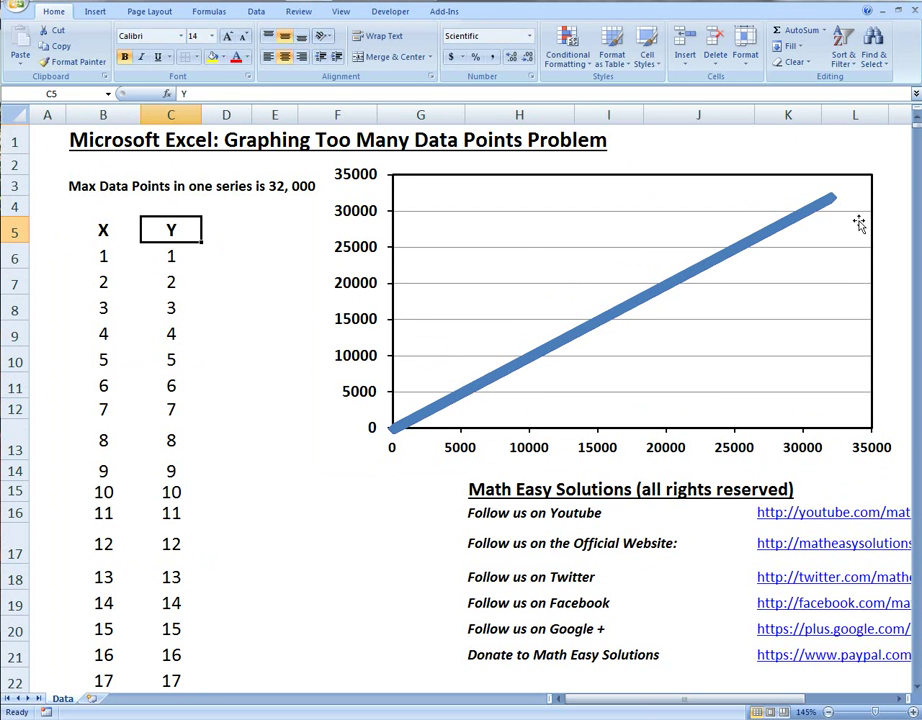
left_click_drag(104, 257, 110, 360)
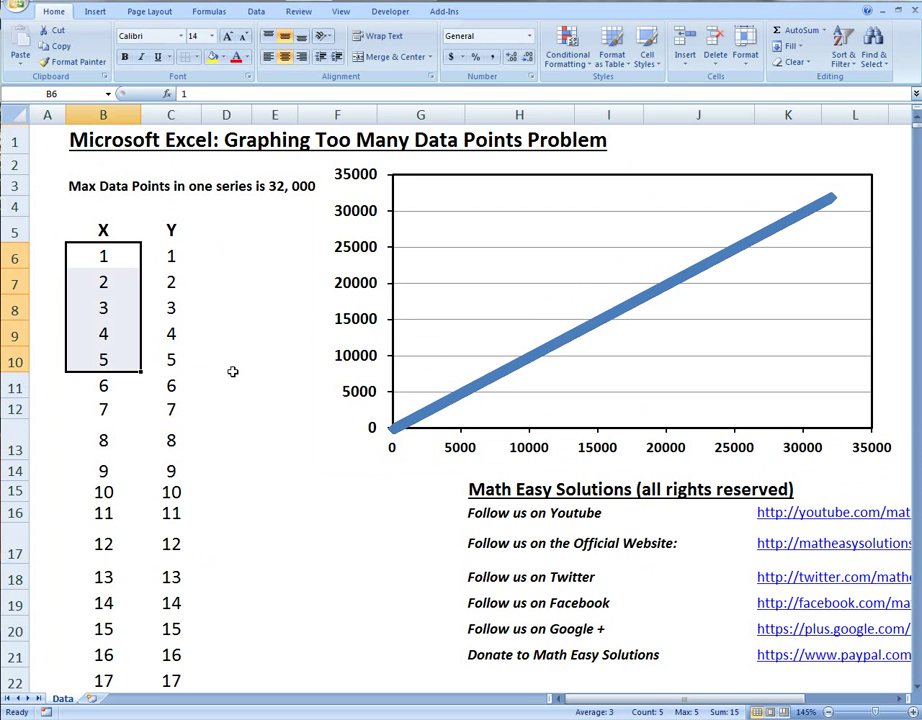
left_click(262, 340)
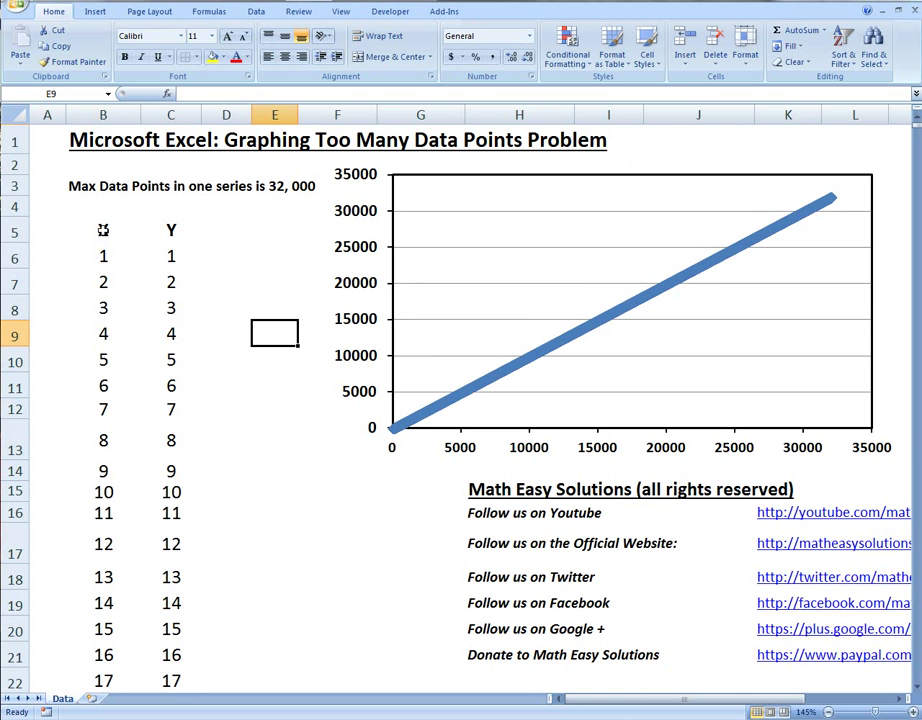
- Select the X and Y headers and extend the selection down to row 100000
left_click(103, 229)
left_click_drag(103, 229, 171, 229)
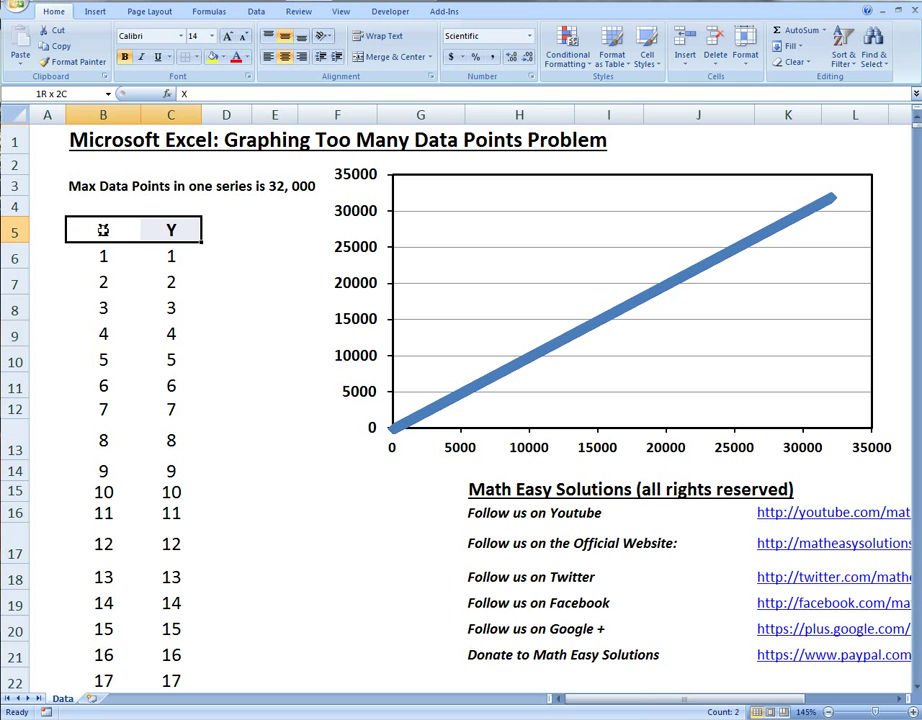
left_click_drag(103, 229, 103, 229)
key("shift+Down")
key("ctrl+shift+Down")
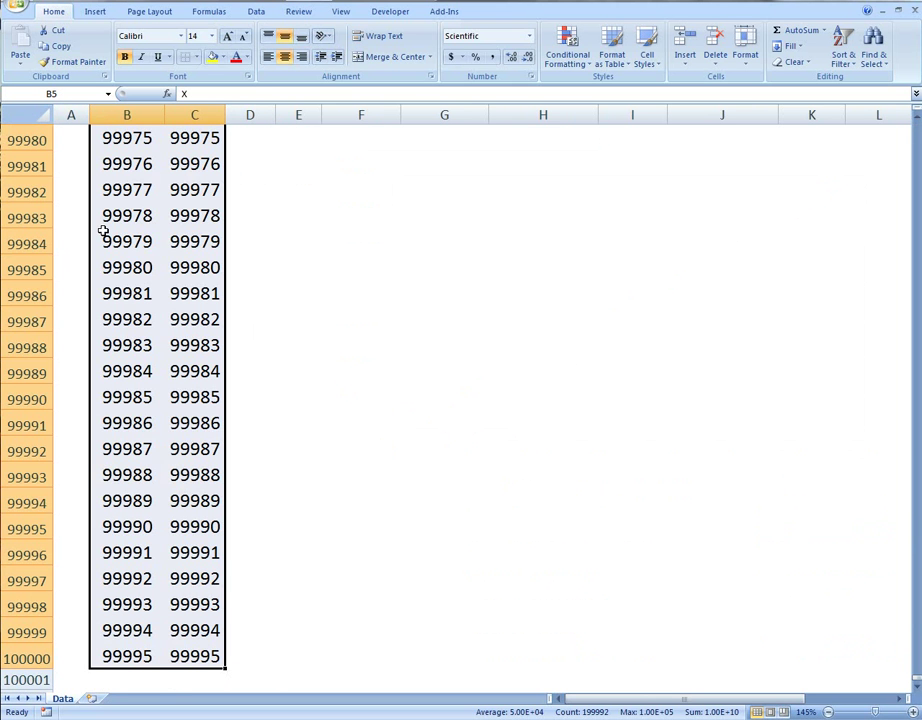
- Convert the X and Y range into Table1 with a light gray banded table style
left_click(95, 12)
left_click(60, 50)
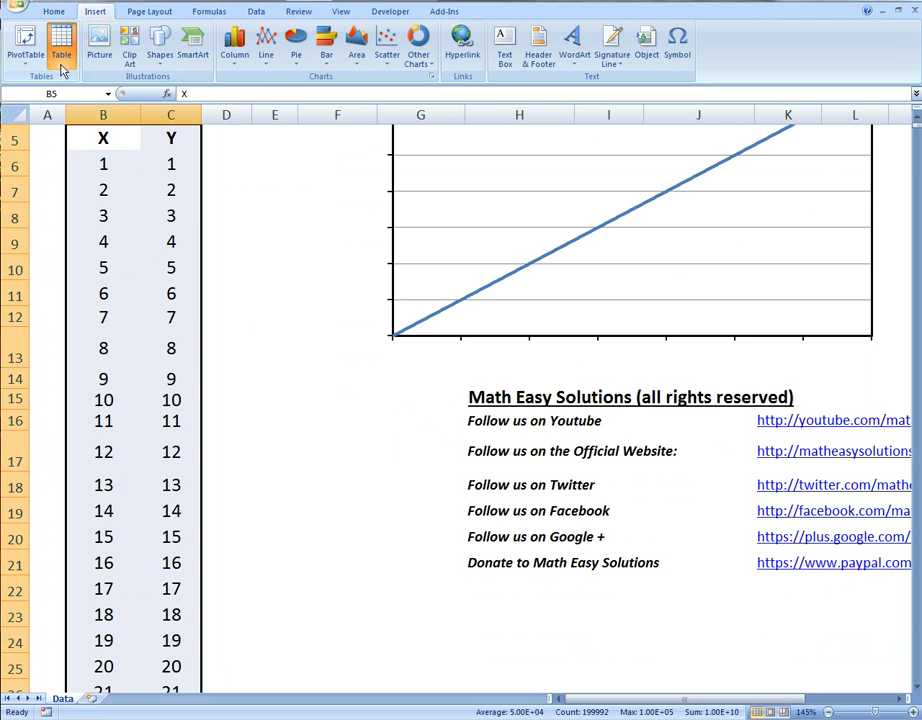
key("Return")
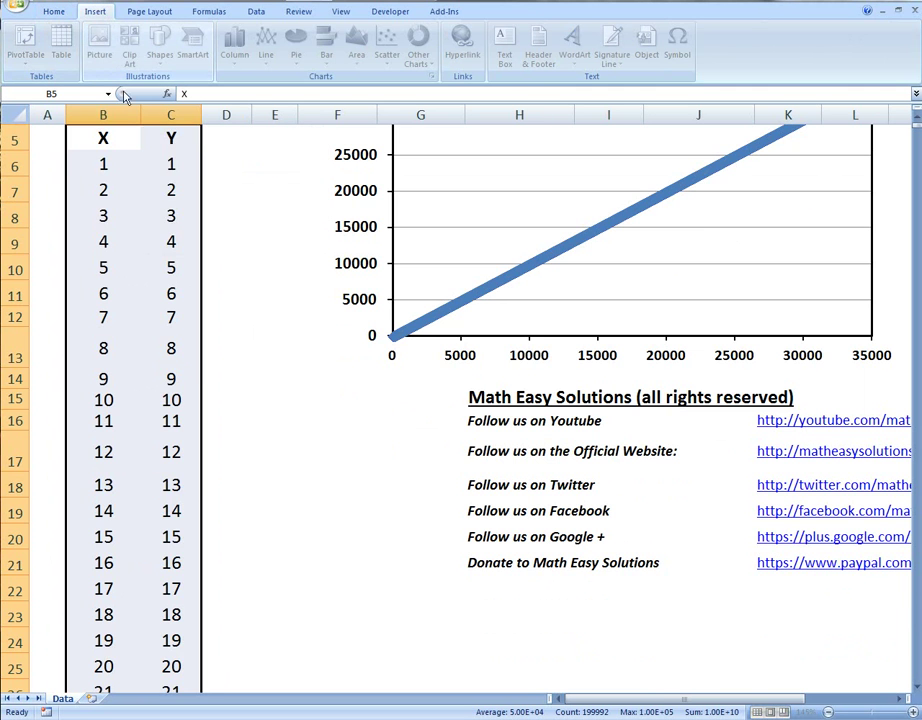
scroll(255, 247, "up", 2)
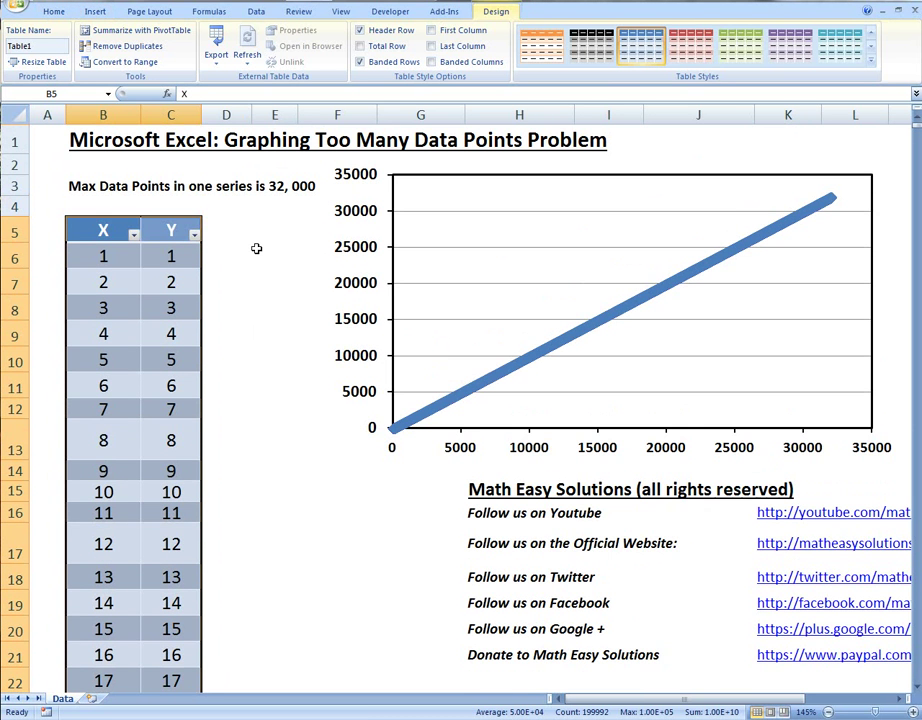
left_click(871, 61)
left_click(608, 70)
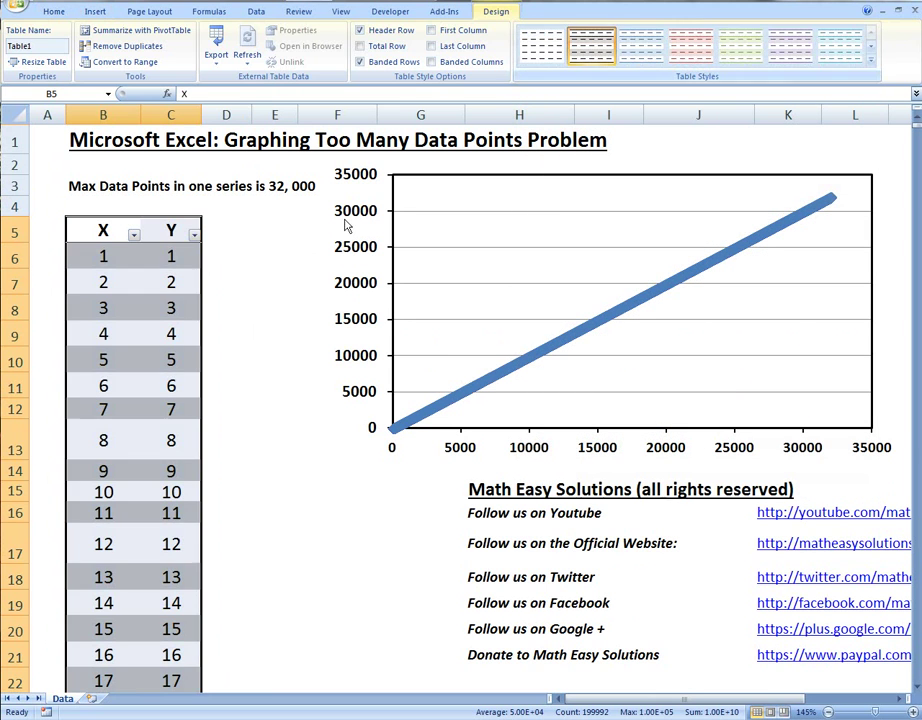
left_click(242, 260)
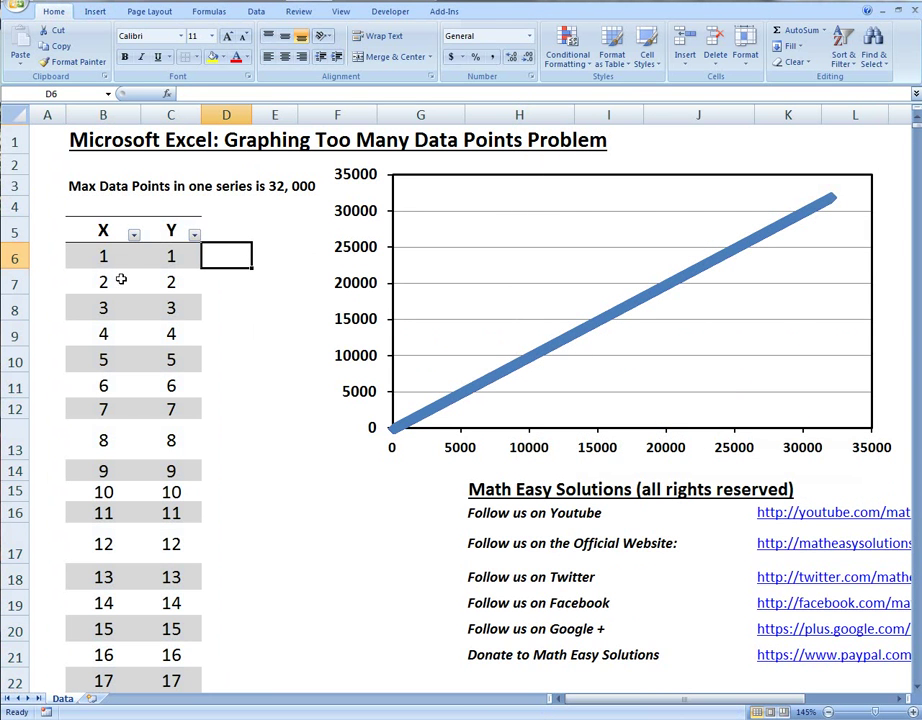
left_click(160, 218)
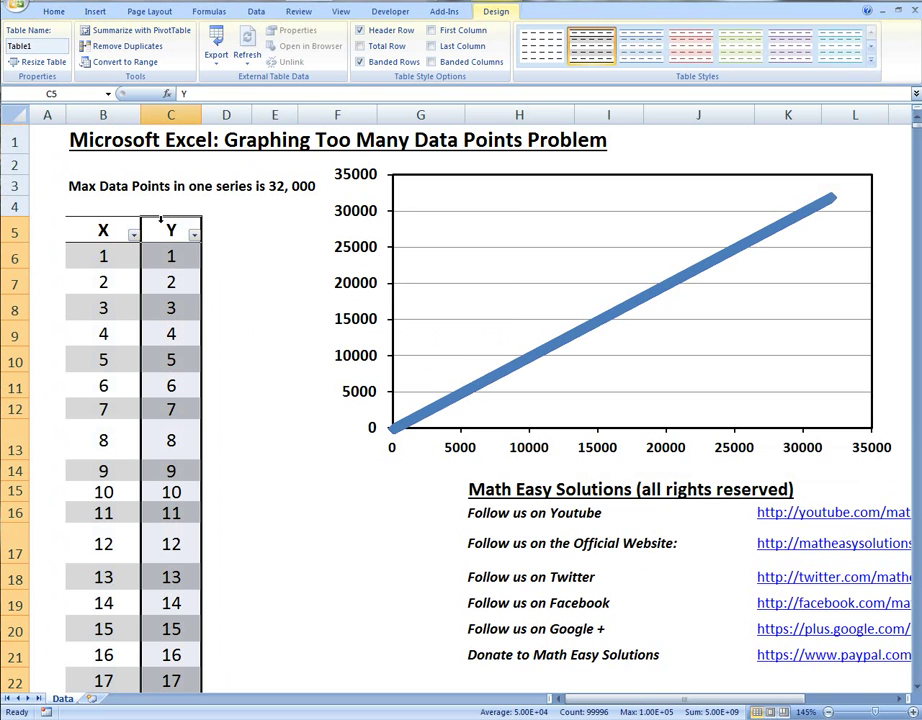
- Insert a table column left of Y and name its header 'Sort 1'
right_click(161, 220)
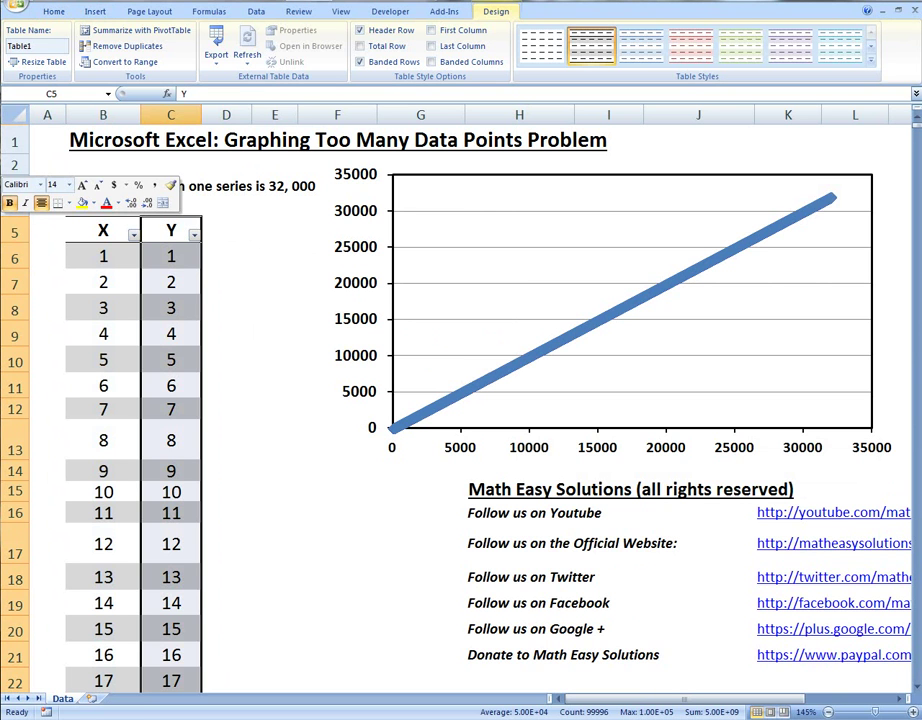
left_click(300, 340)
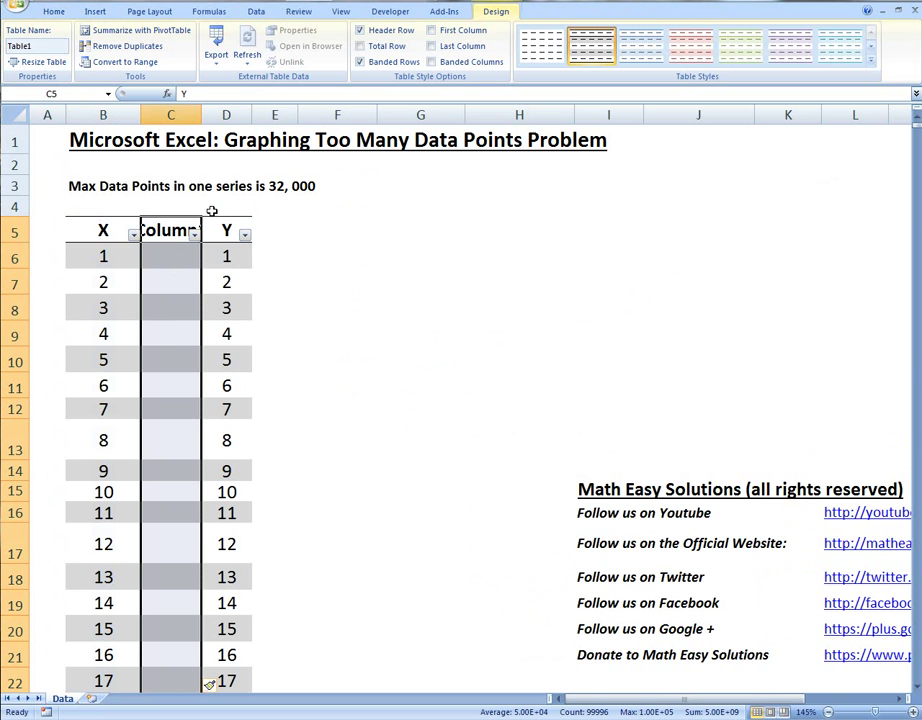
left_click(170, 232)
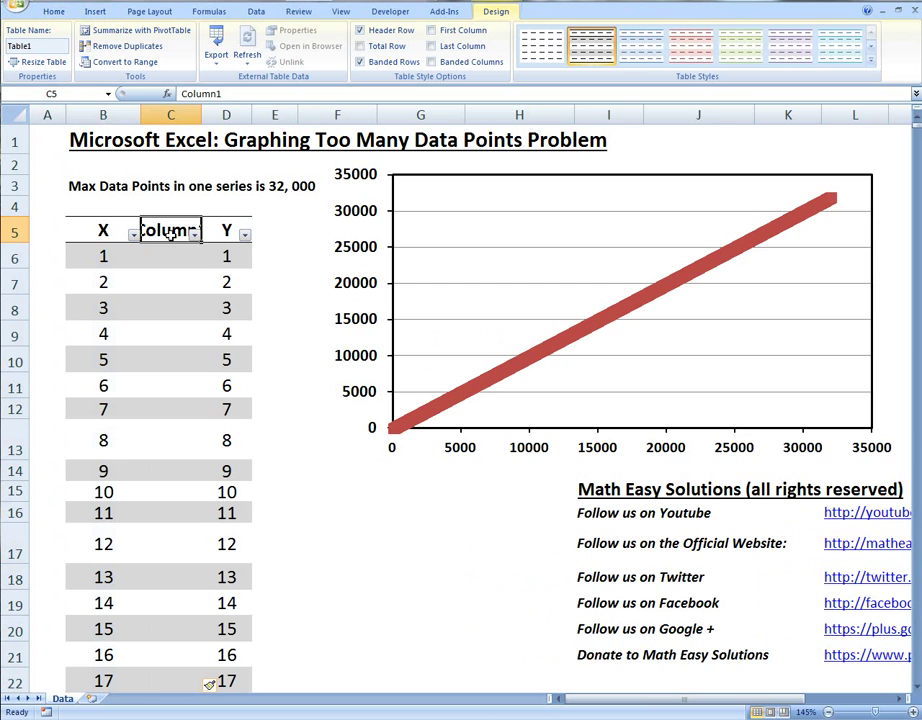
type("Sort 1")
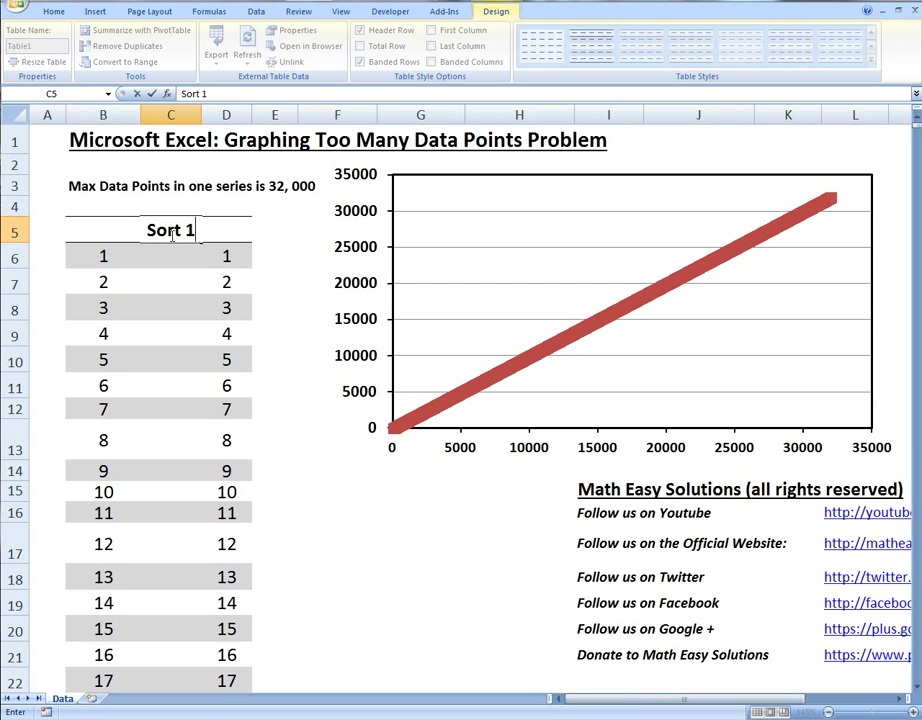
key("Return")
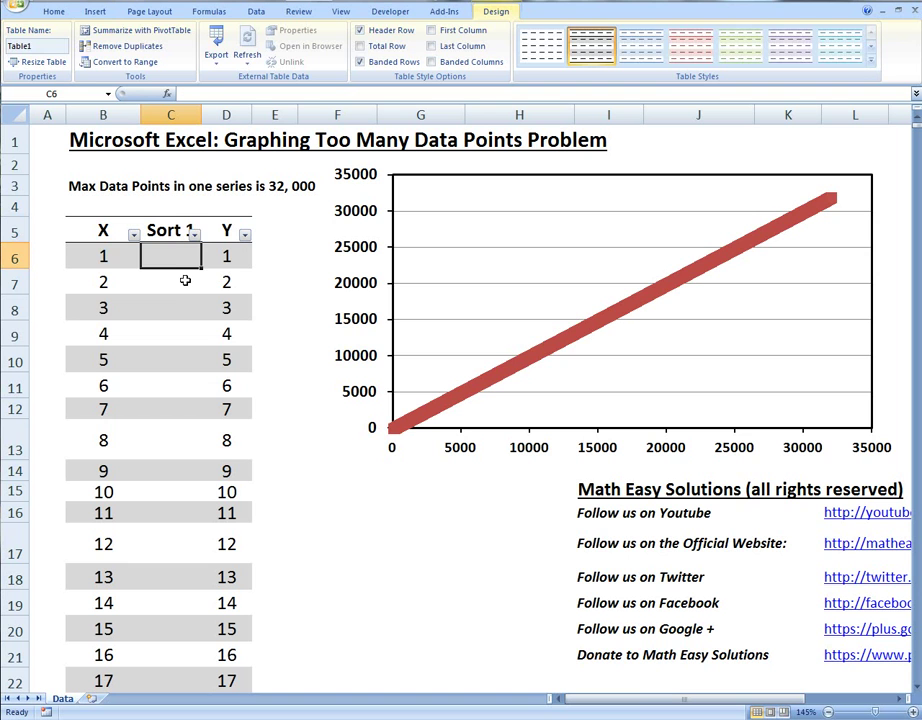
- Fill Sort 1 with =ISEVEN([@Y]) so it alternates FALSE and TRUE
type("=")
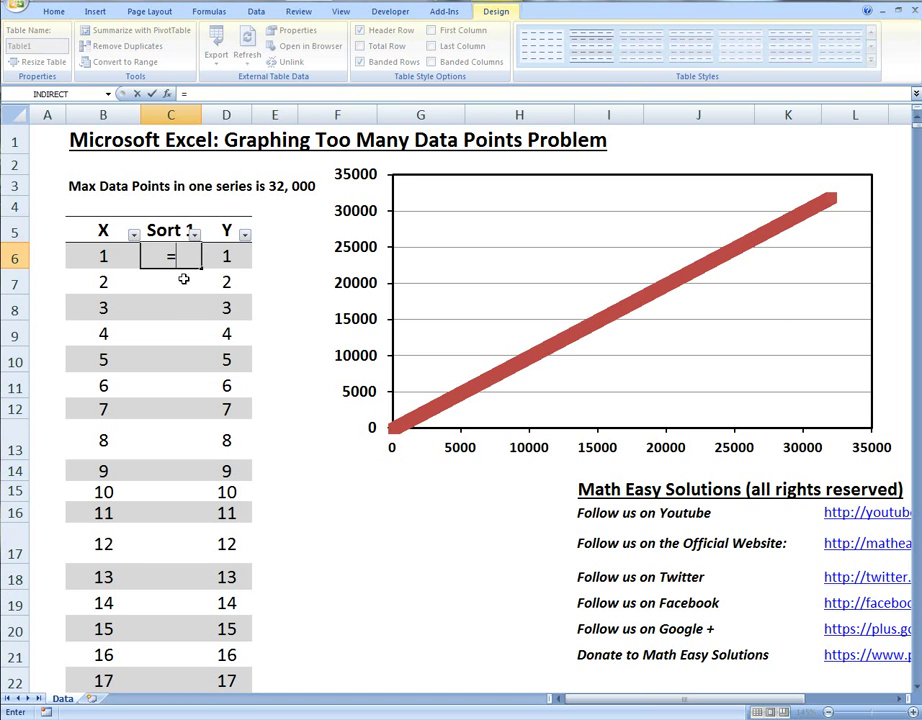
type("iseven")
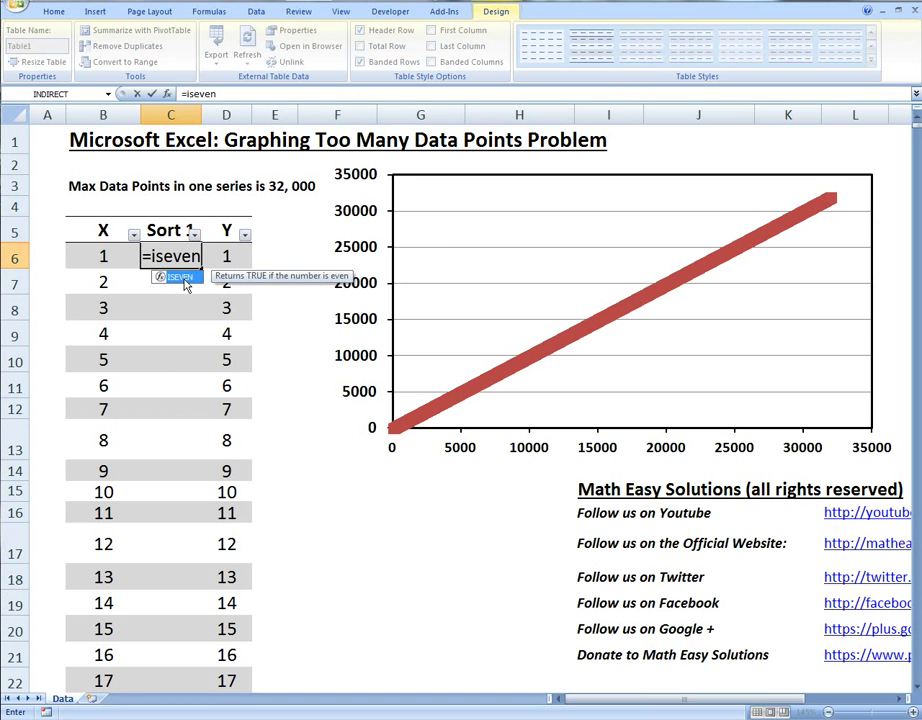
type("(")
key("Right")
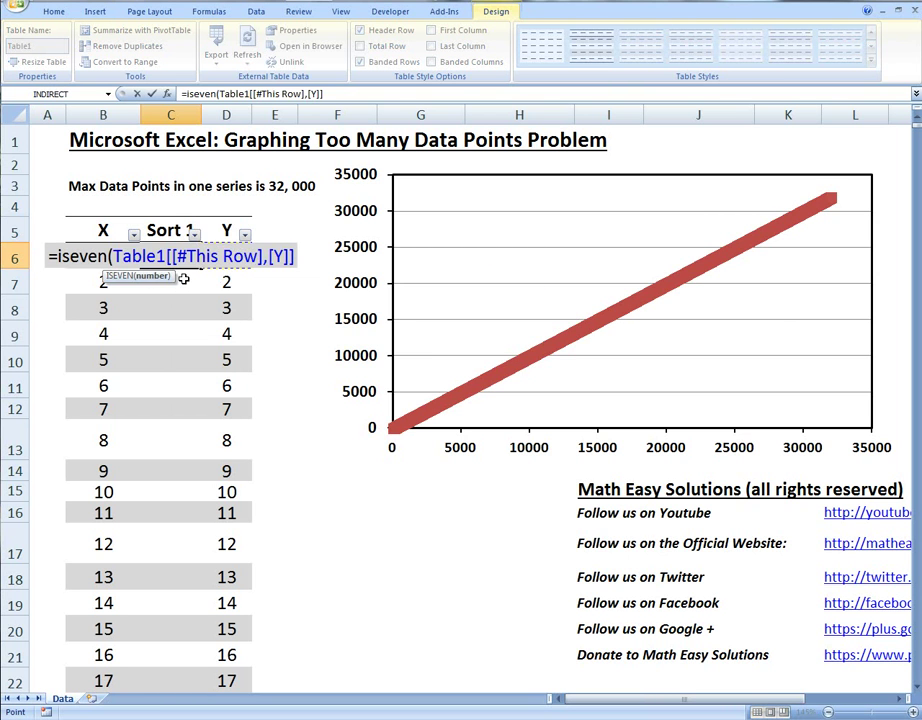
type(")")
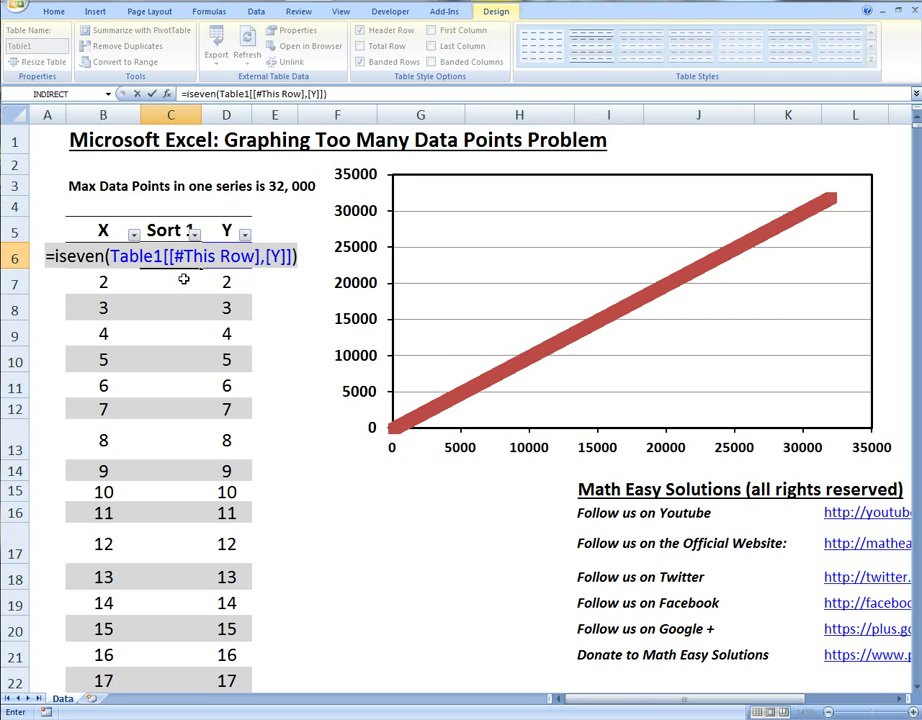
key("Return")
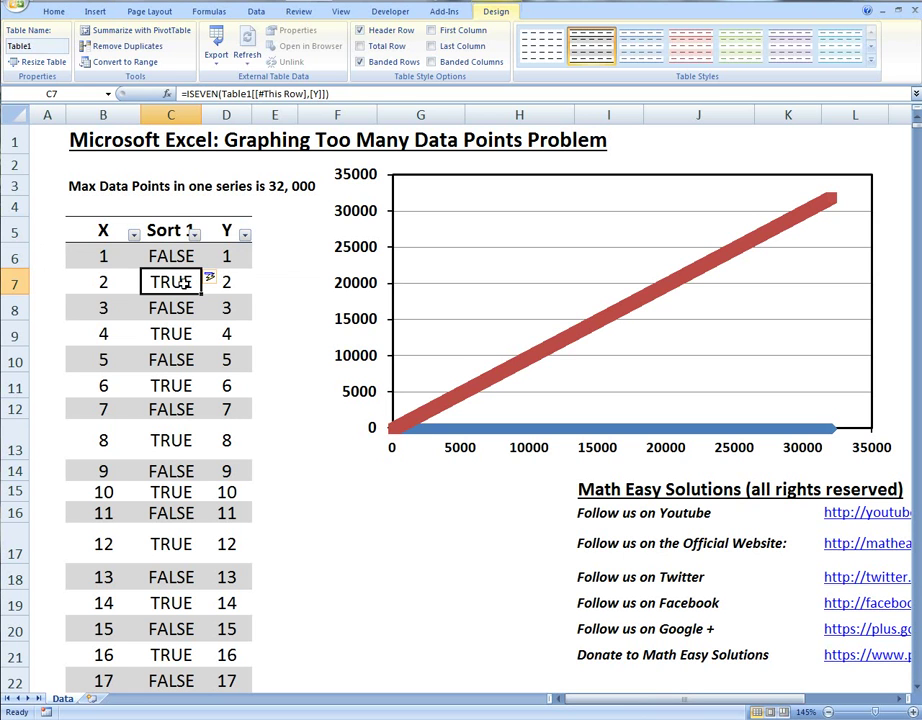
- Filter the table to Sort 1 = FALSE, leaving 49998 of 99995 records
key("Down")
key("Down")
key("Down")
key("Down")
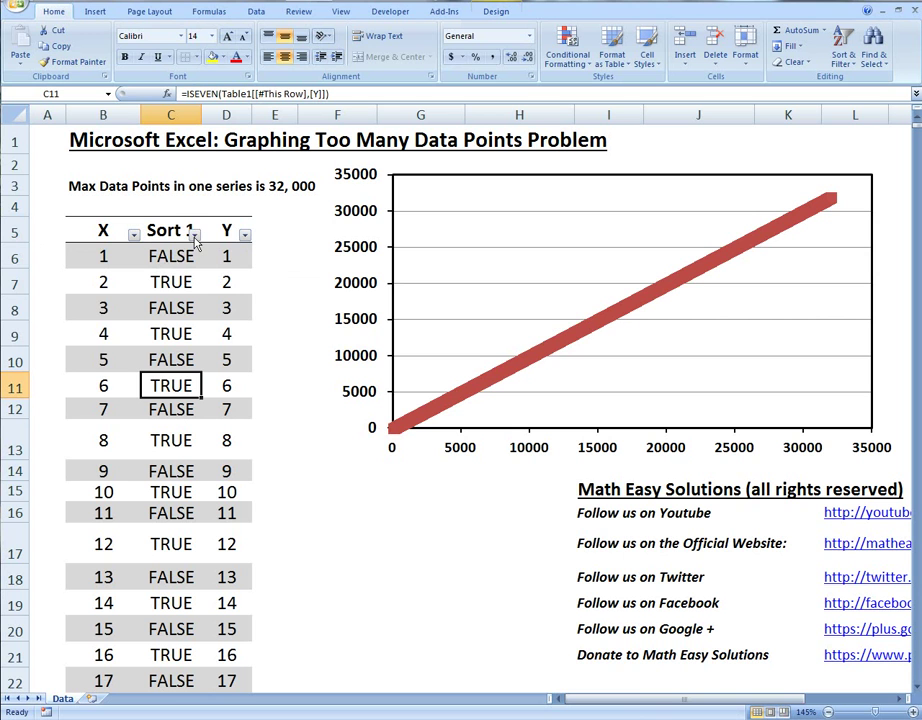
left_click(195, 238)
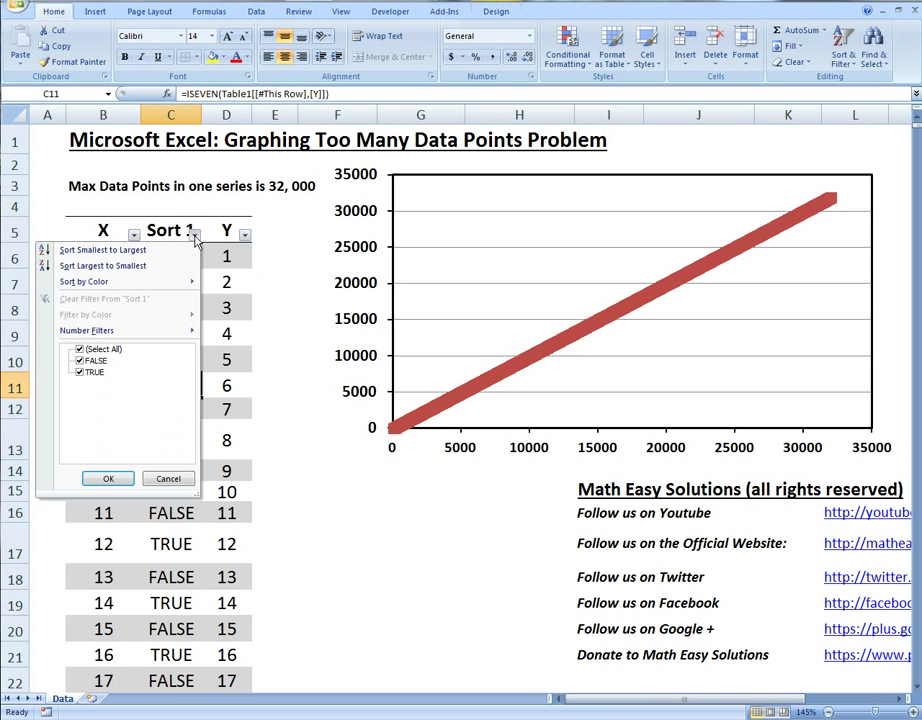
left_click(104, 350)
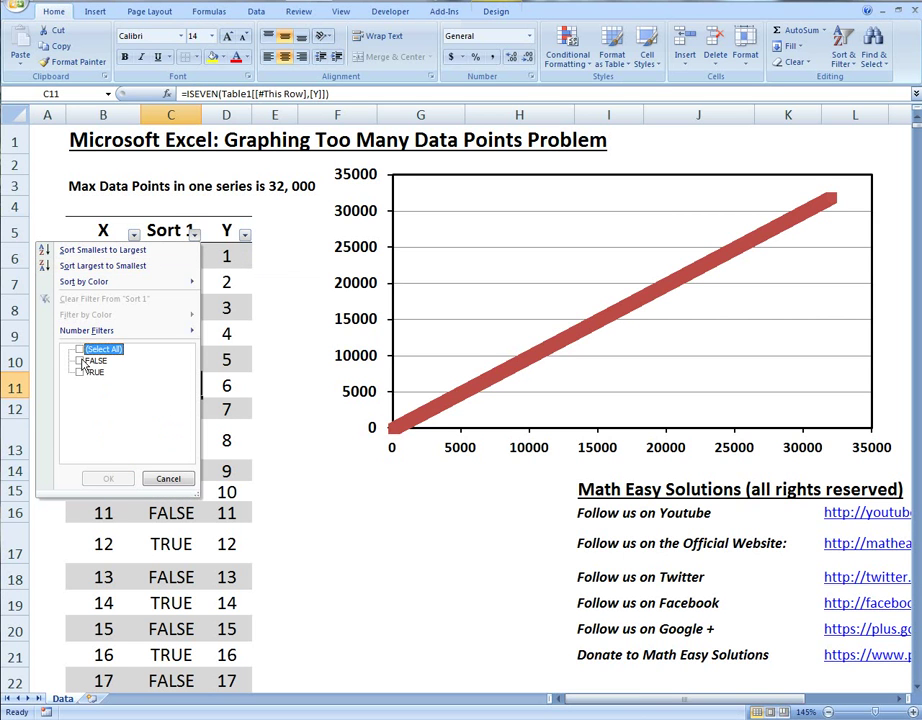
left_click(84, 362)
left_click(112, 477)
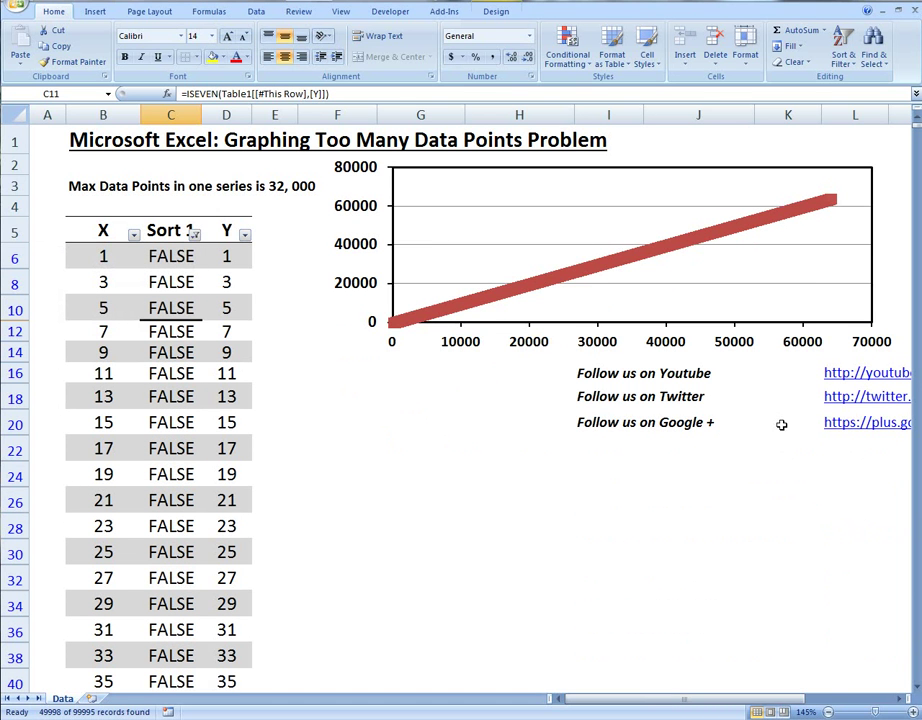
left_click(786, 313)
left_click(600, 422)
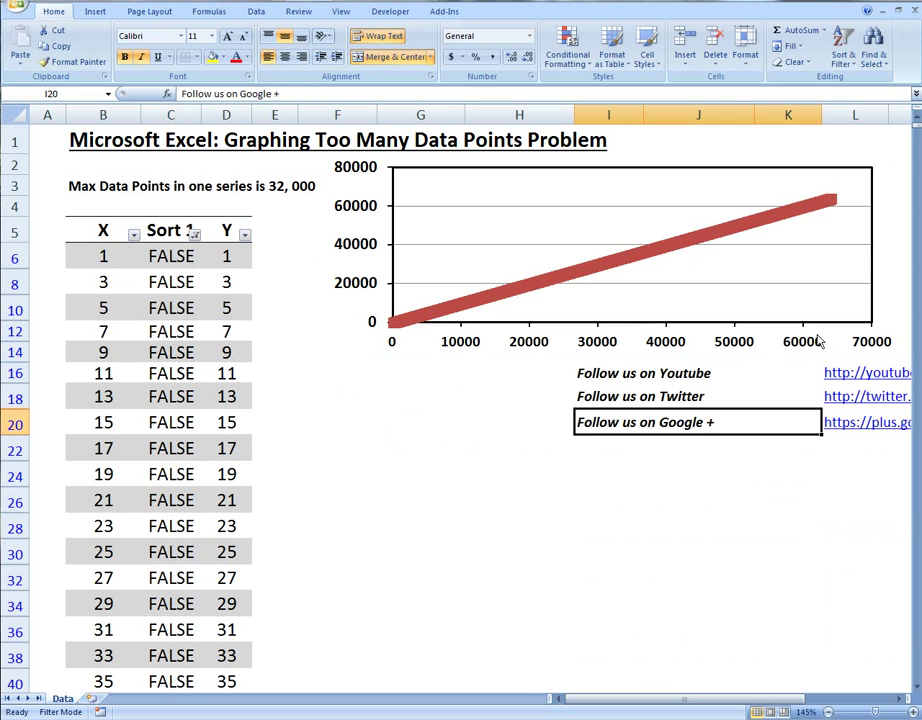
- Stretch the chart taller so its vertical axis runs to 70000
left_click(521, 285)
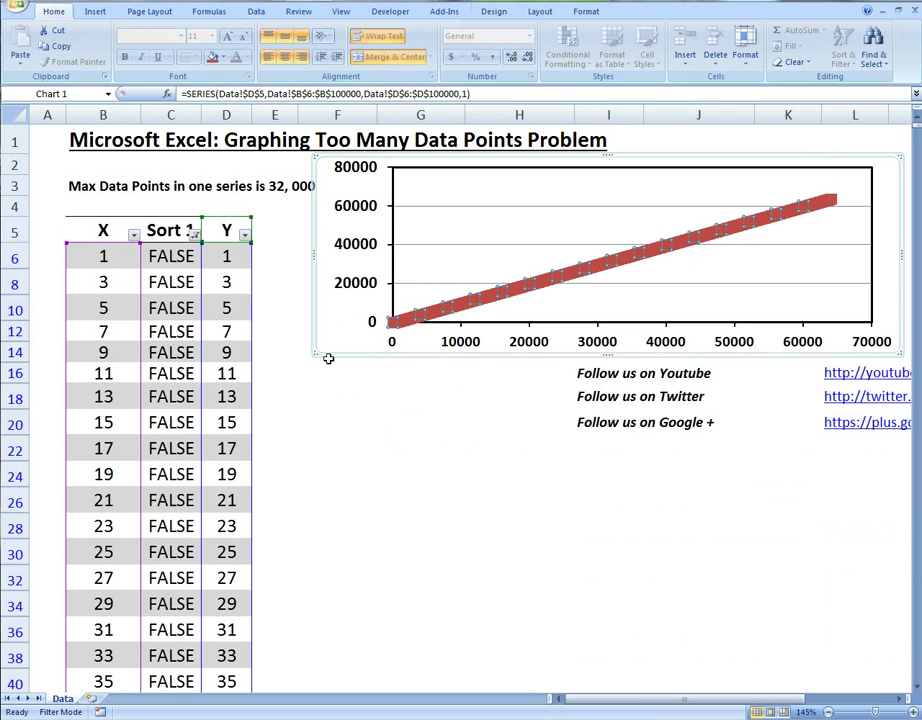
left_click(465, 362)
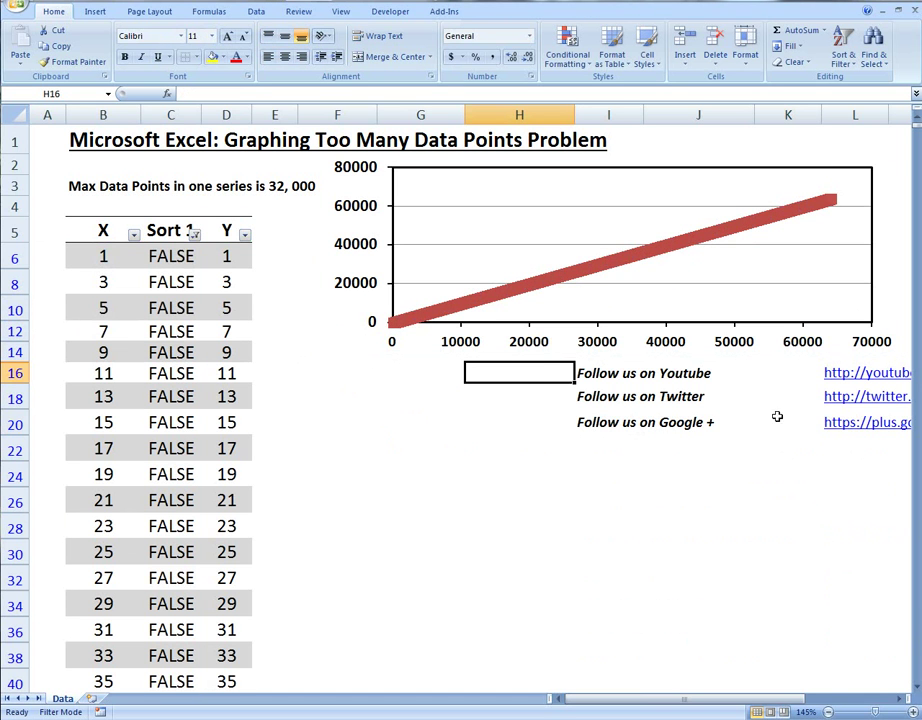
left_click(409, 346)
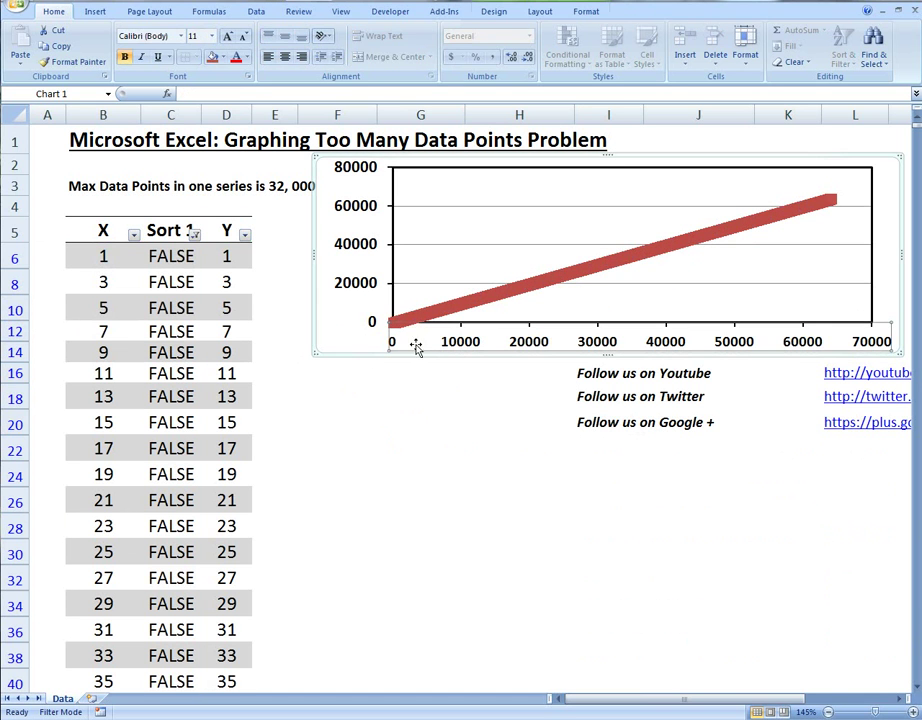
left_click_drag(312, 358, 310, 470)
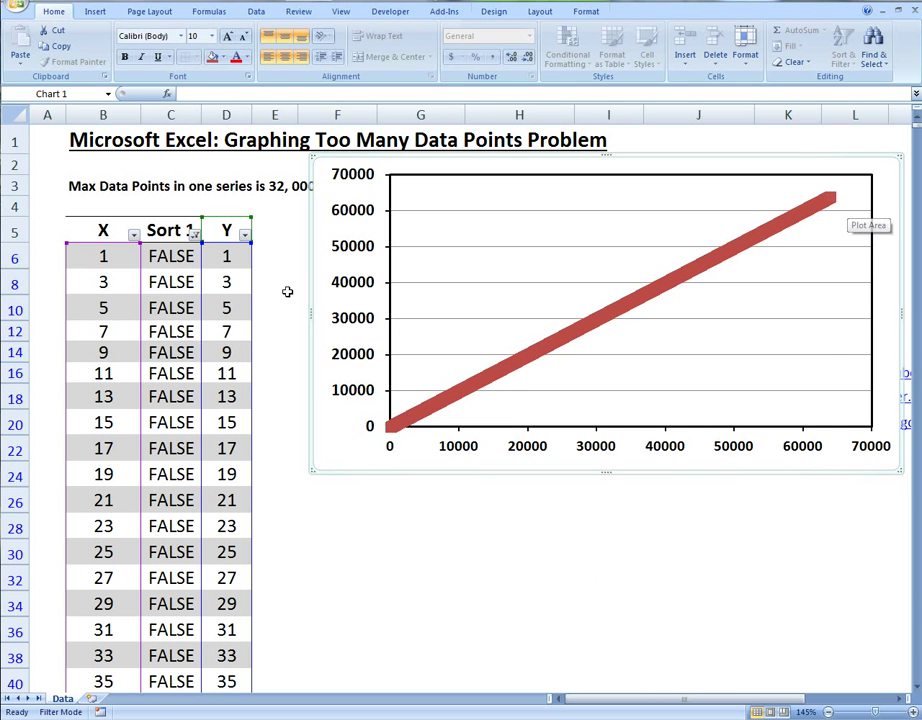
- Shift the chart slightly to the right
left_click(167, 259)
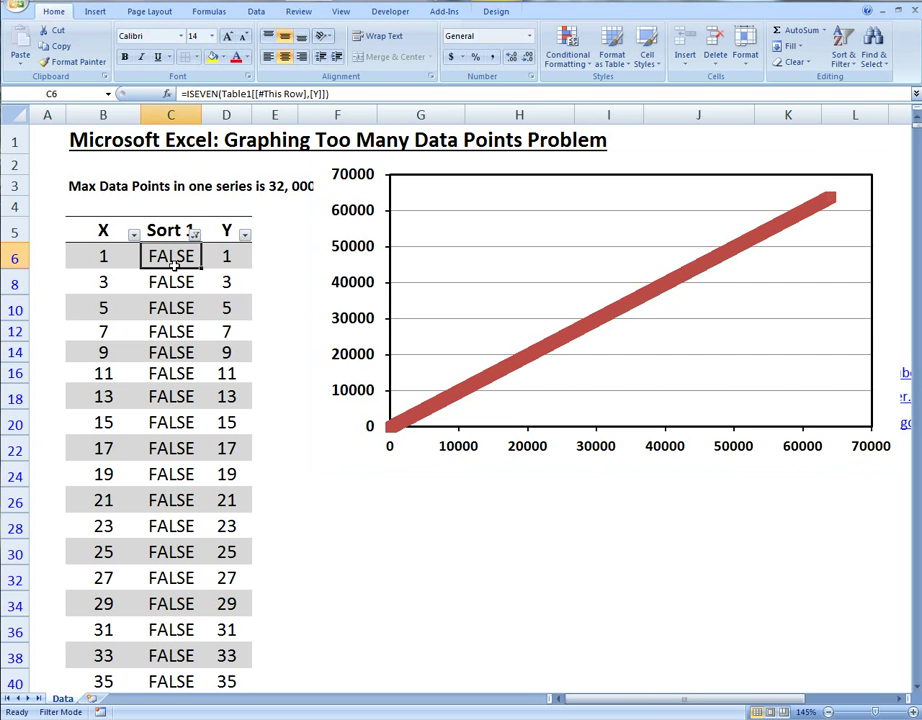
left_click(318, 186)
left_click(401, 189)
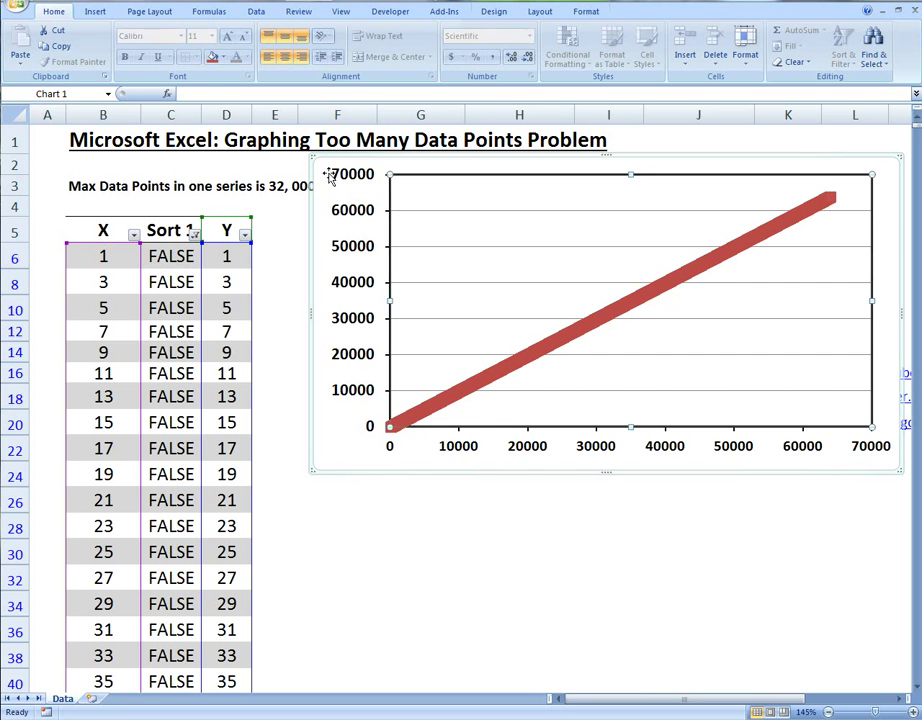
left_click_drag(317, 155, 296, 207)
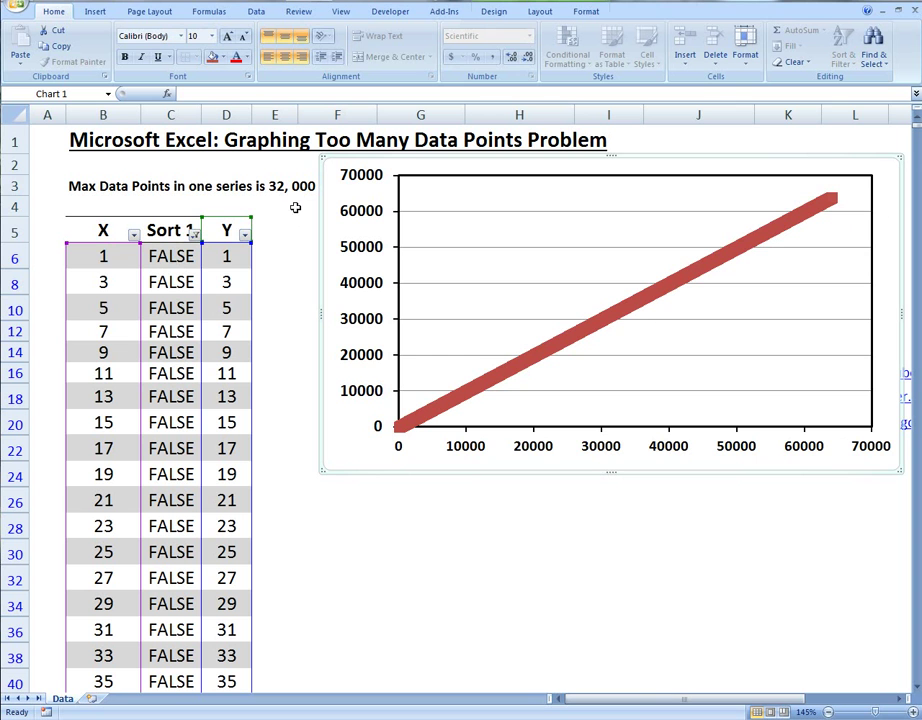
- Insert an empty Sort 2 table column between Sort 1 and Y
left_click(204, 219)
left_click(214, 220)
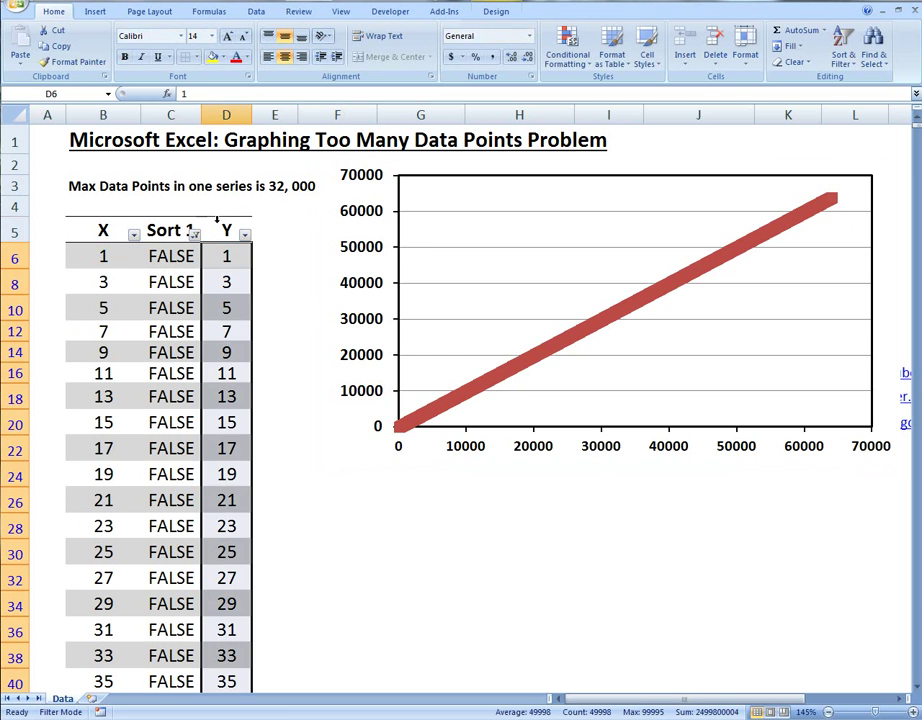
right_click(214, 224)
mouse_move(89, 322)
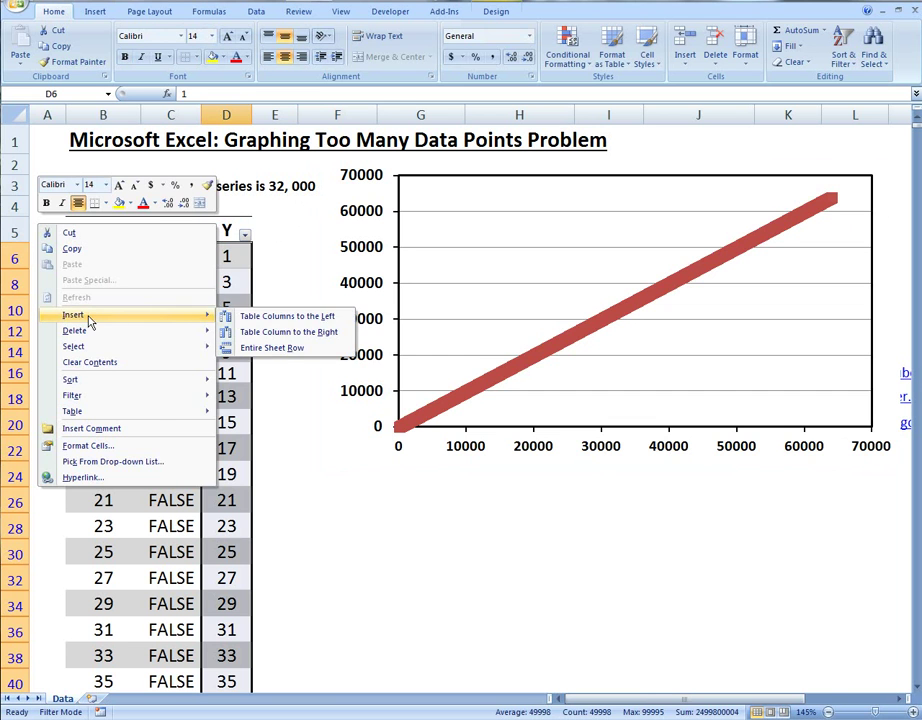
left_click(268, 316)
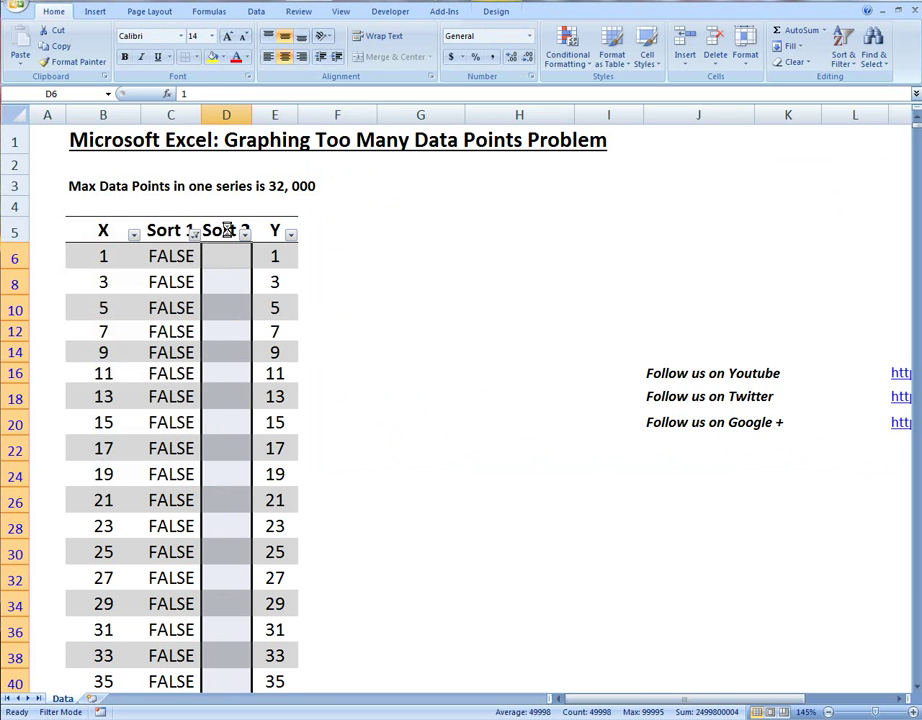
left_click(228, 232)
left_click(231, 258)
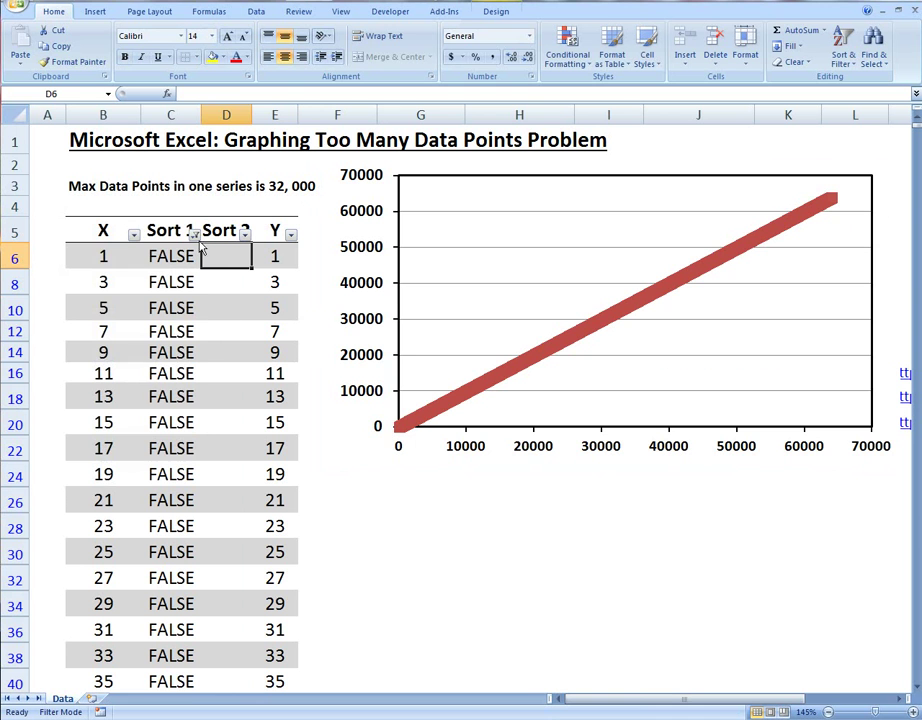
left_click(193, 234)
- Clear the Sort 1 filter so all 99995 rows show again
left_click(110, 349)
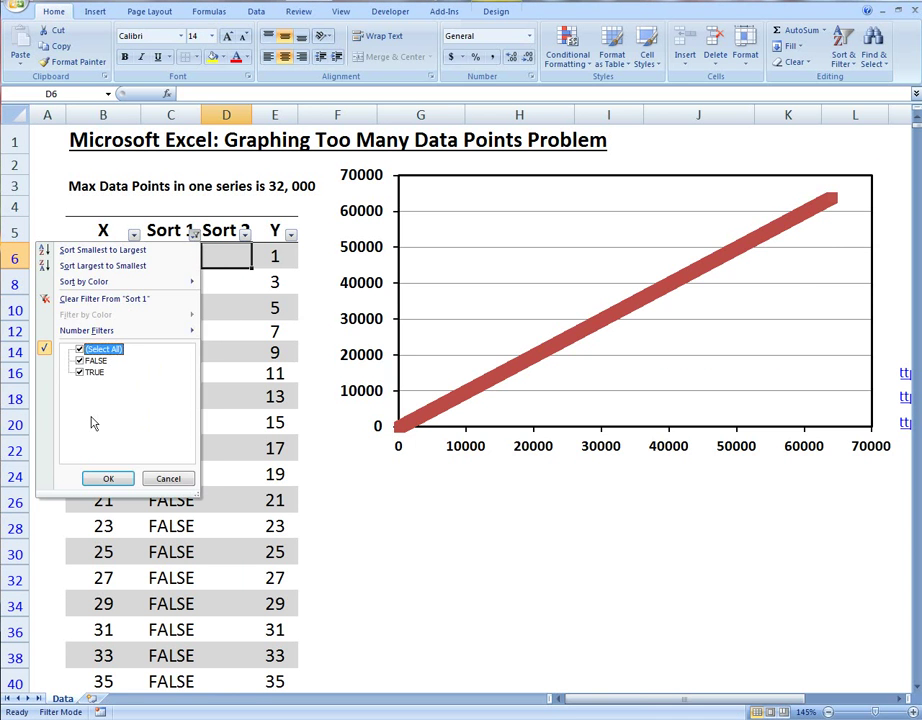
left_click(102, 480)
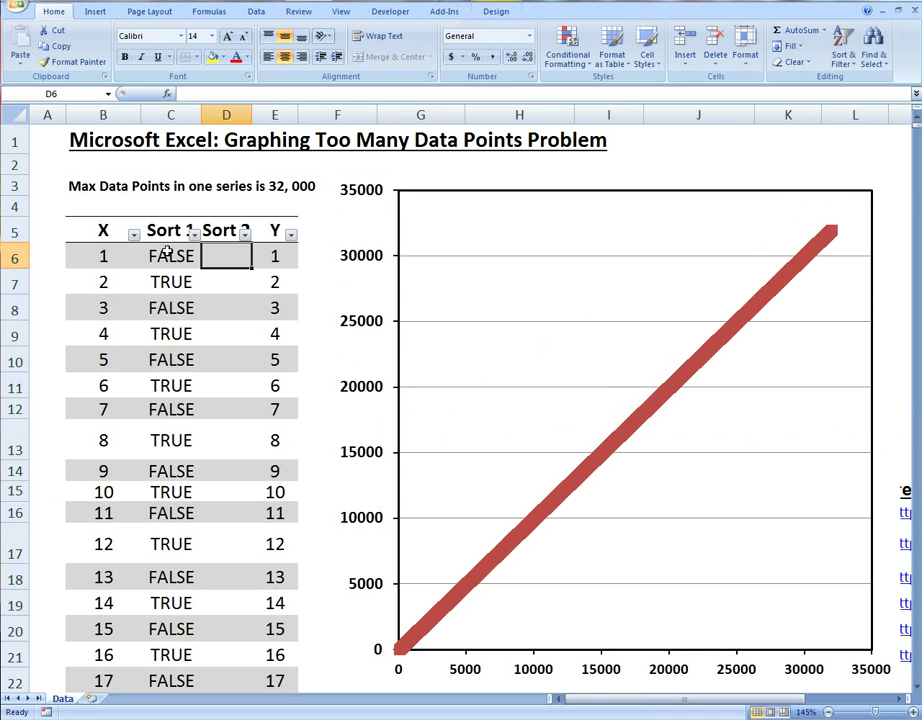
scroll(654, 426, "down", 2)
scroll(803, 490, "up", 2)
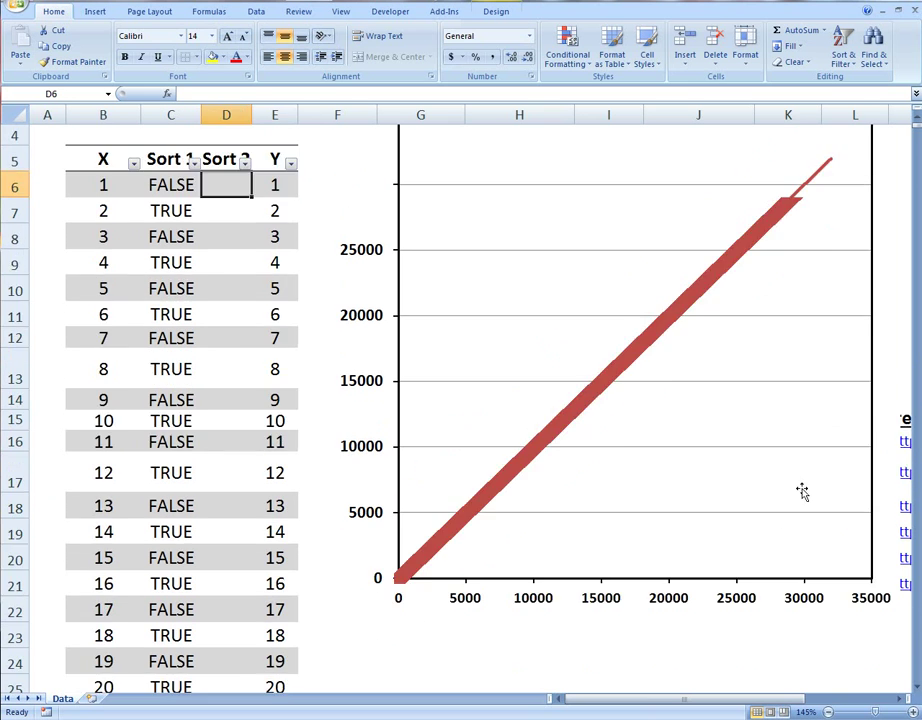
- Shorten the chart by pulling its bottom edge up
left_click(441, 551)
scroll(455, 554, "down", 2)
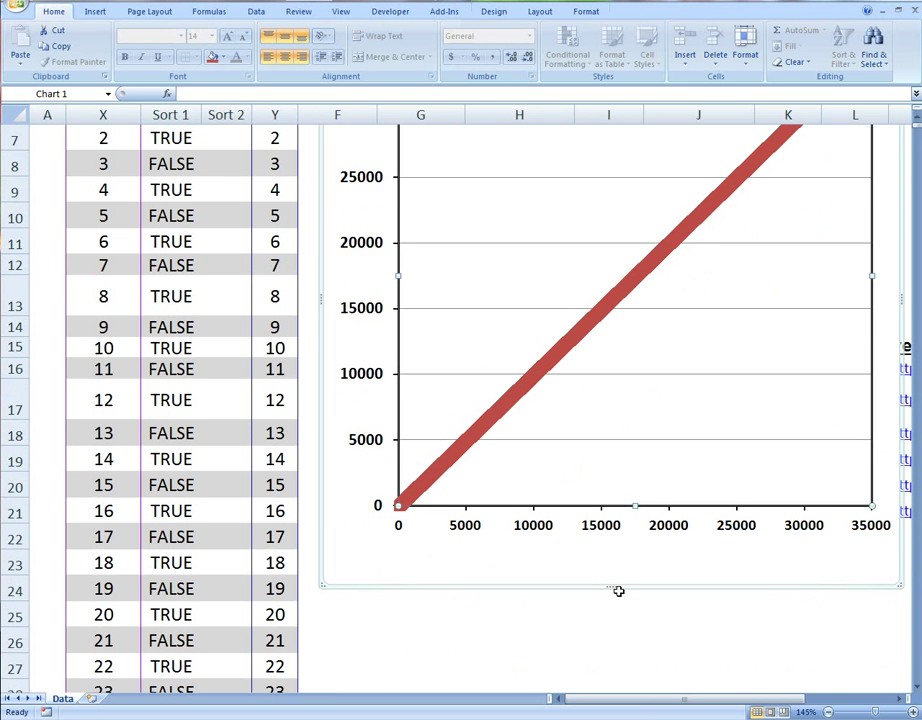
left_click_drag(610, 587, 597, 340)
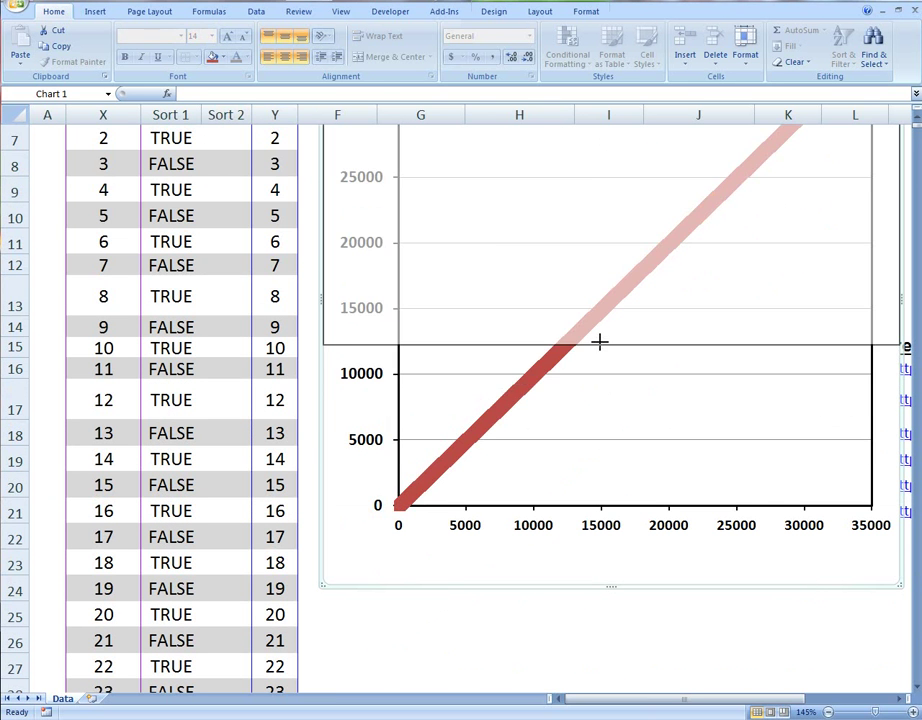
scroll(535, 354, "up", 2)
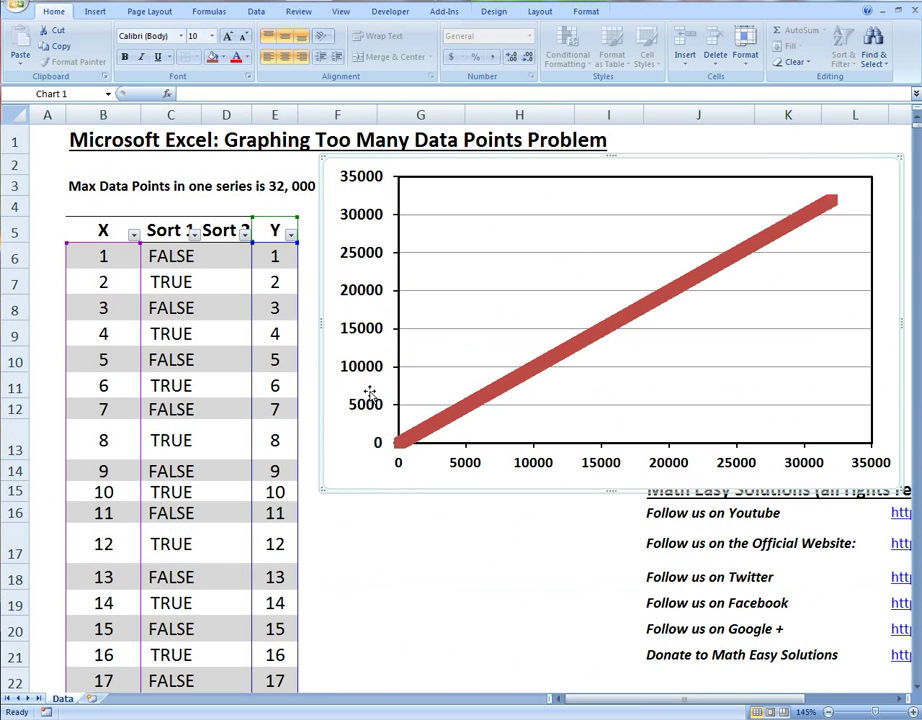
- In cell D6, begin the Sort 2 formula =if(iserror(D5+1),1,D5+1
left_click(236, 230)
left_click(240, 250)
type("=")
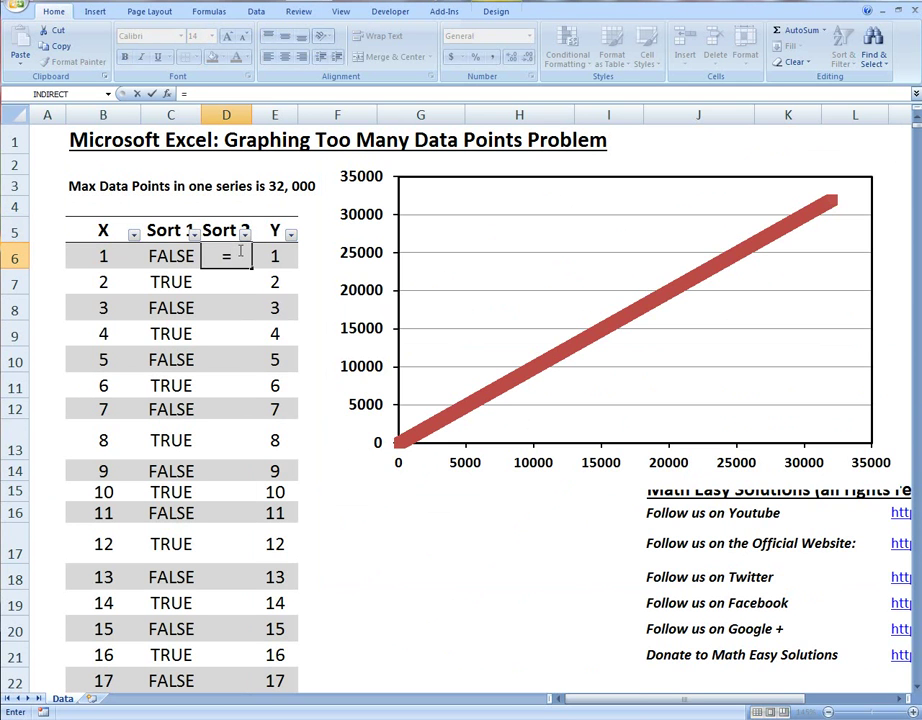
type("if(")
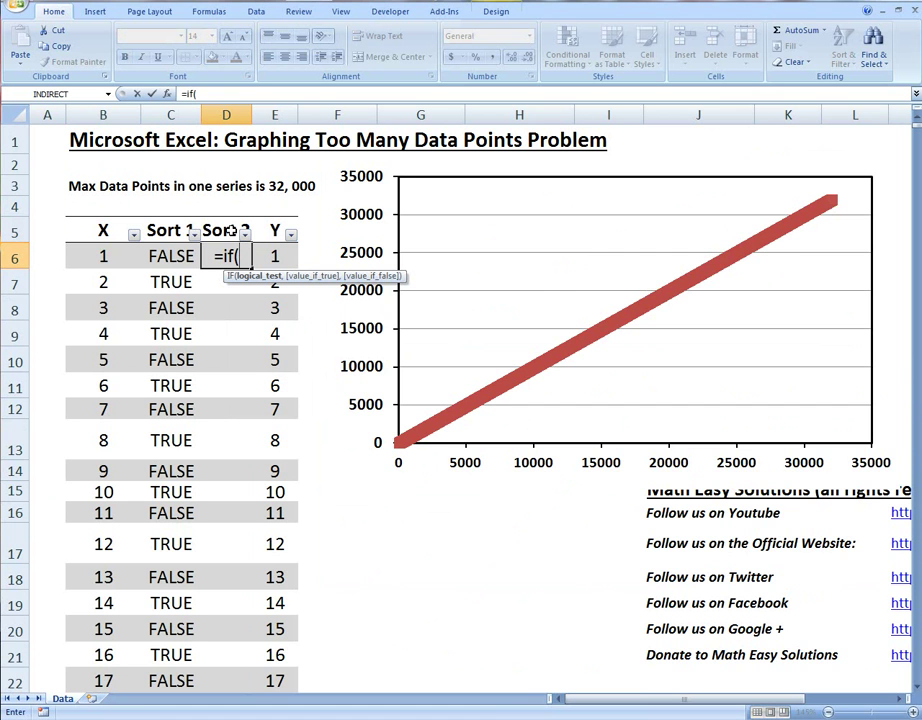
type("iserror")
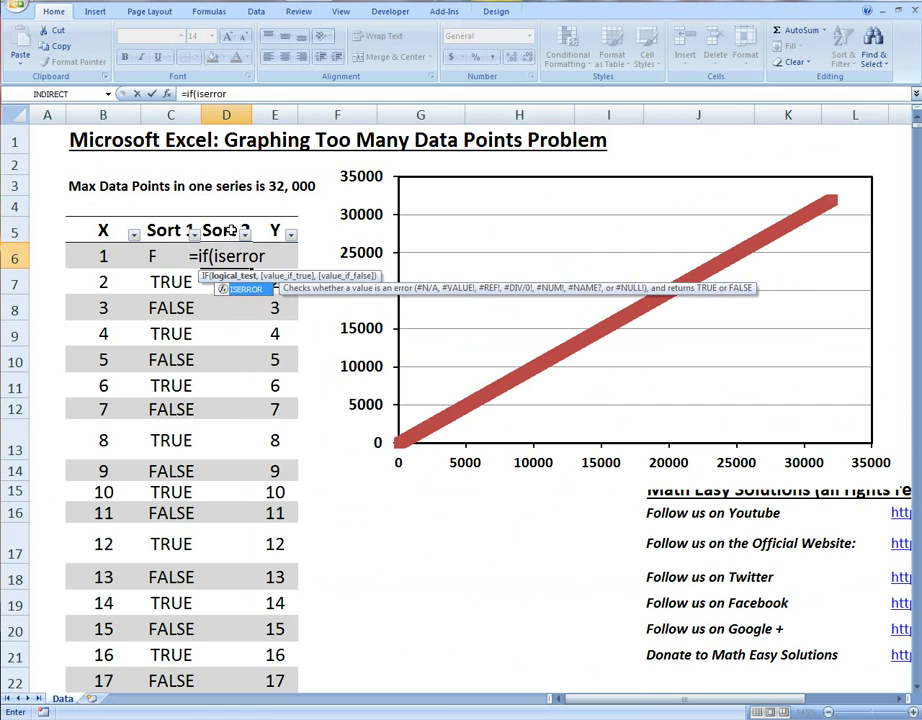
type("(")
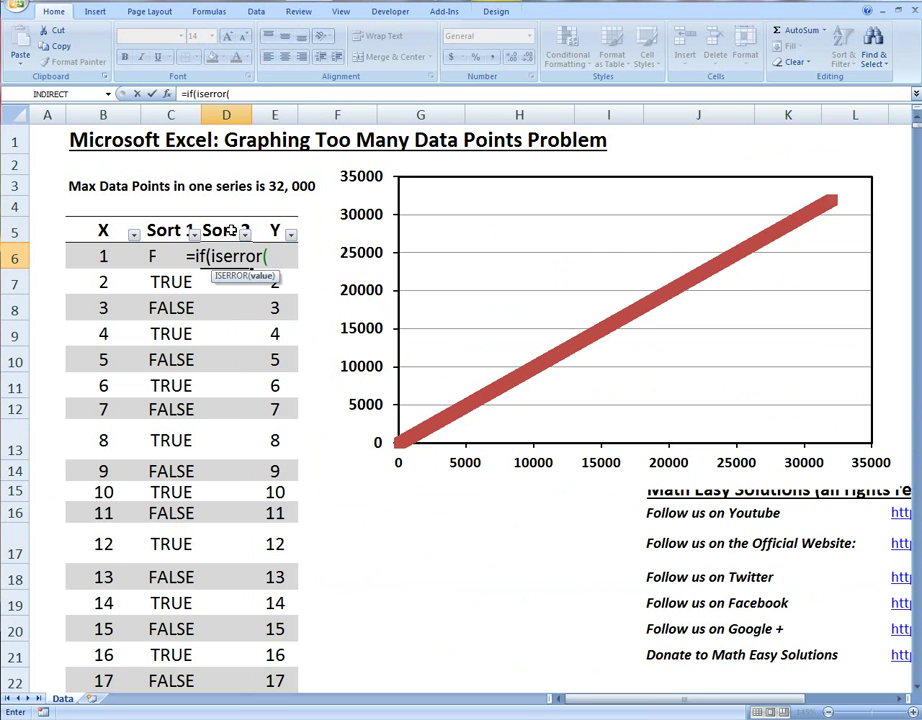
key("BackSpace")
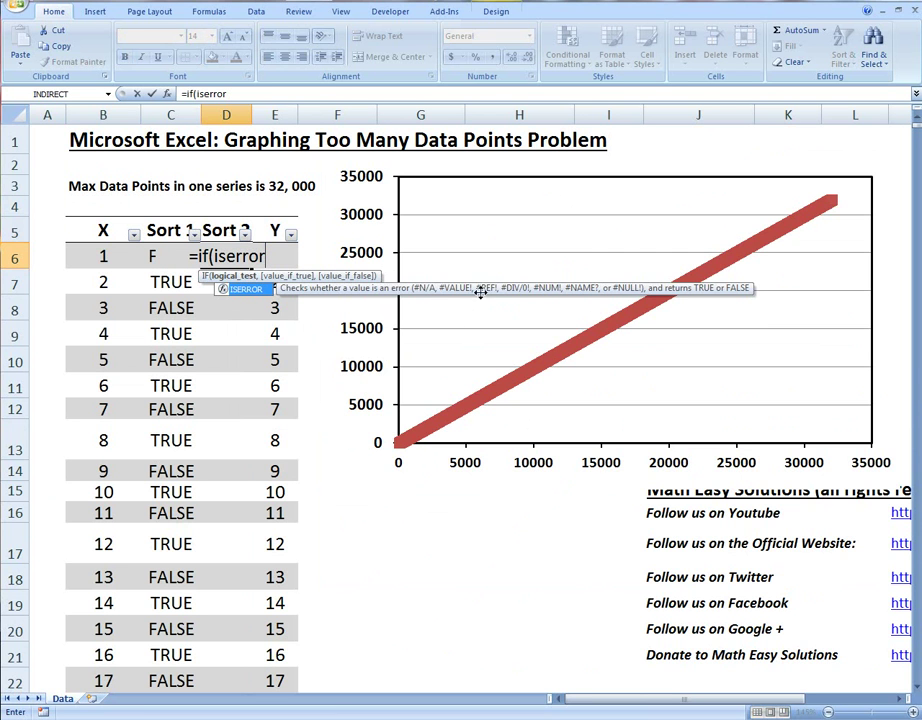
type("(")
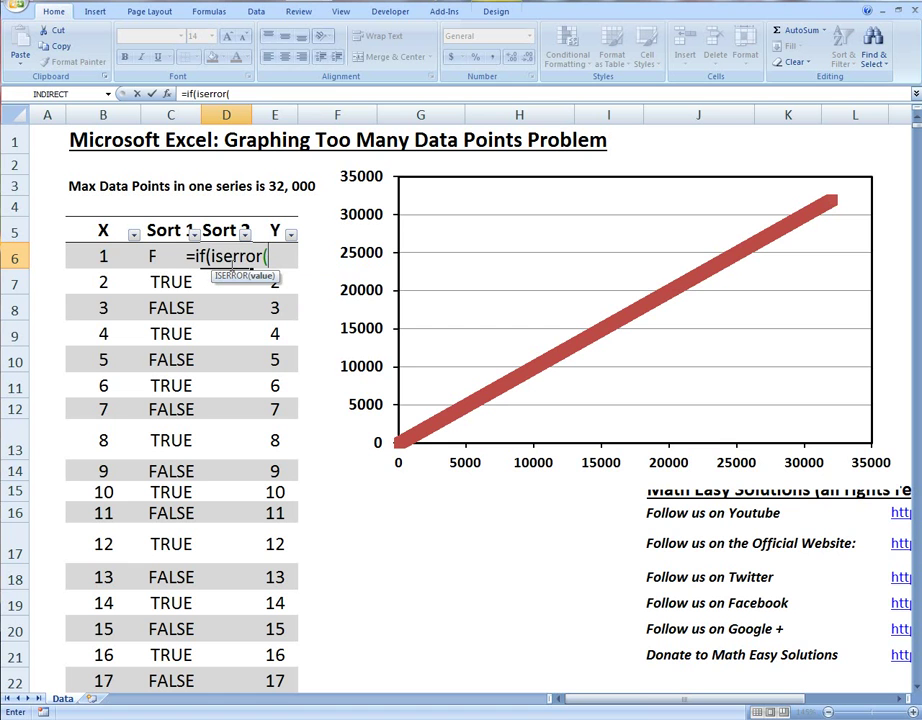
left_click(220, 230)
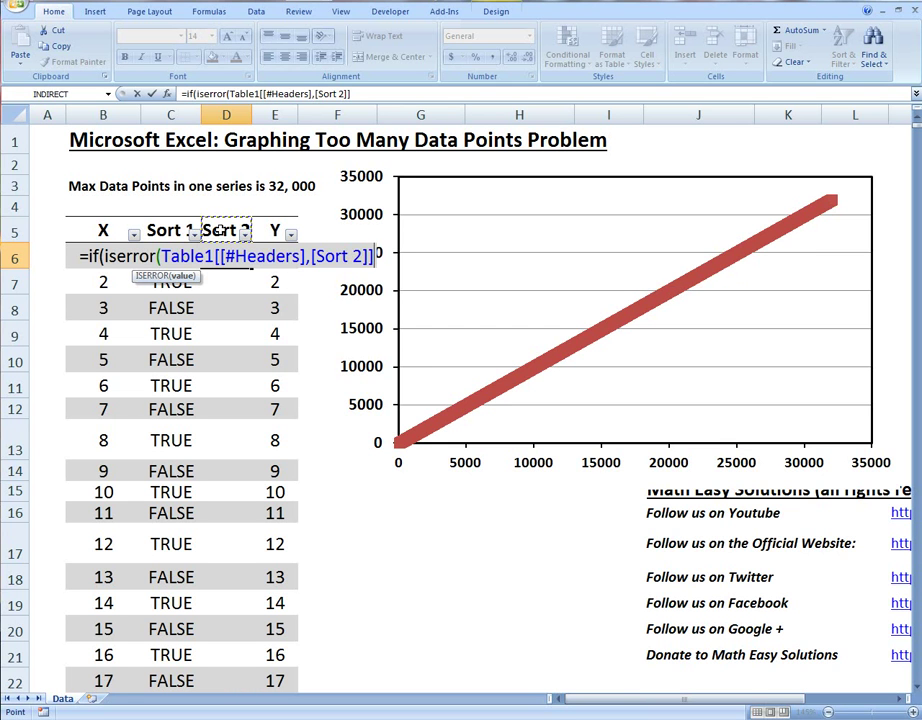
key("BackSpace")
key("BackSpace")
key("BackSpace")
key("BackSpace")
key("BackSpace")
key("BackSpace")
key("BackSpace")
key("BackSpace")
key("BackSpace")
key("BackSpace")
key("BackSpace")
key("BackSpace")
key("BackSpace")
key("BackSpace")
key("BackSpace")
key("BackSpace")
key("BackSpace")
key("BackSpace")
key("BackSpace")
key("BackSpace")
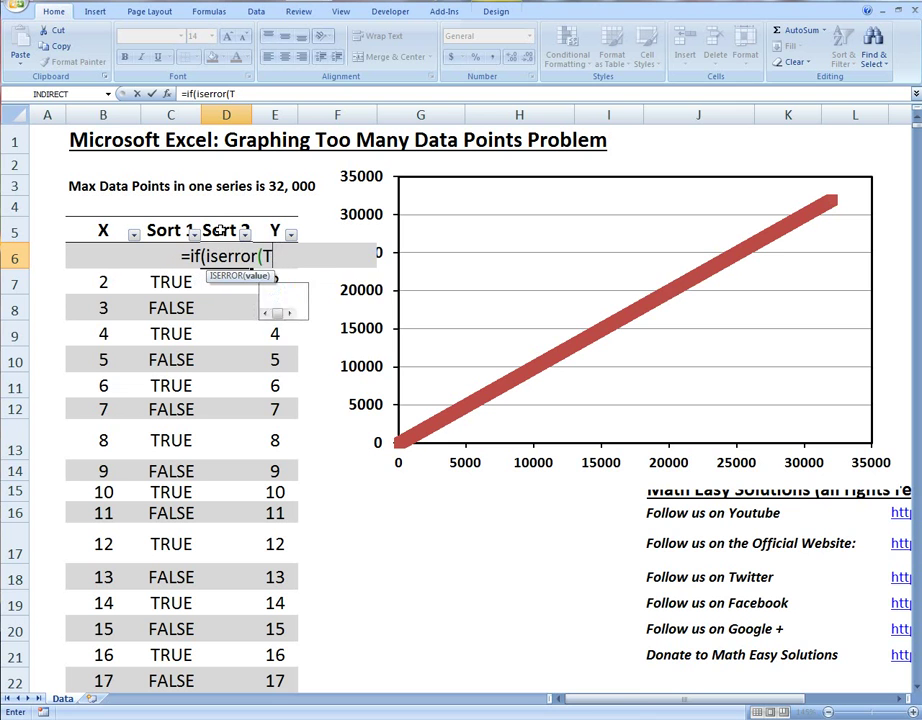
key("BackSpace")
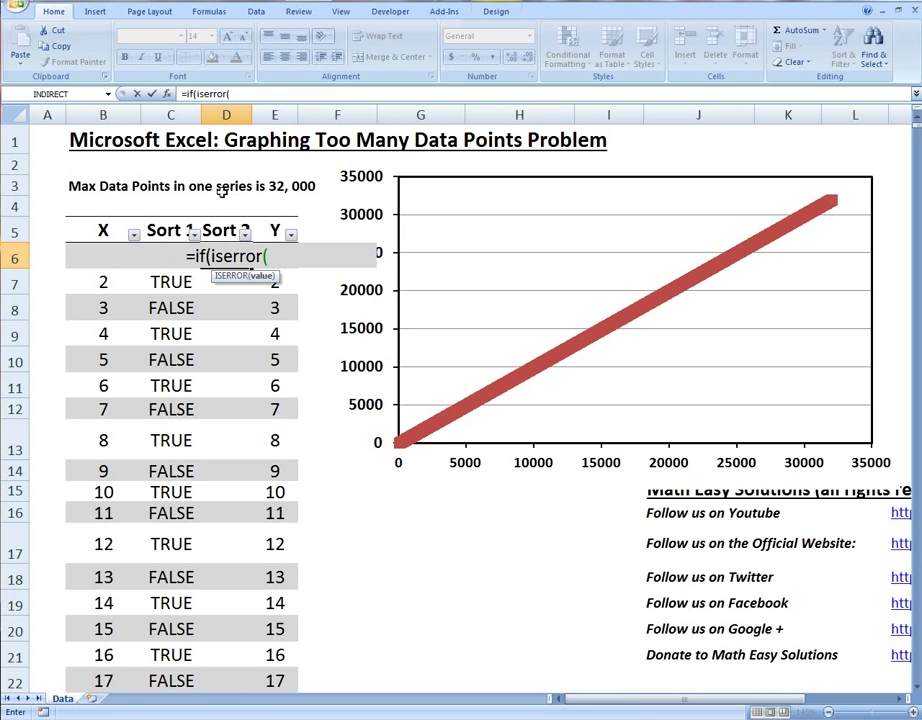
type("D5")
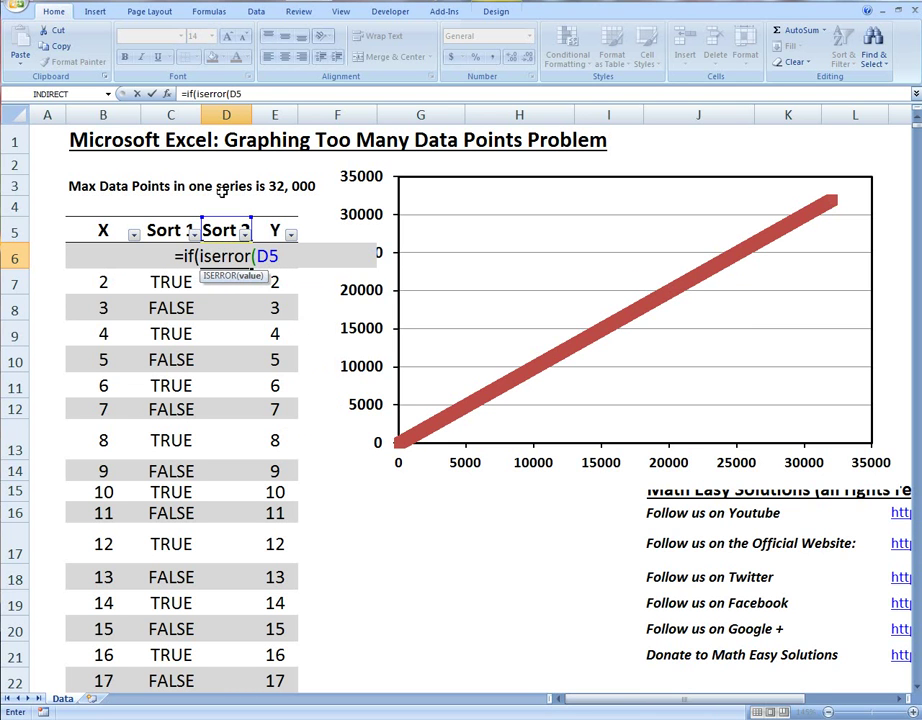
type("+1")
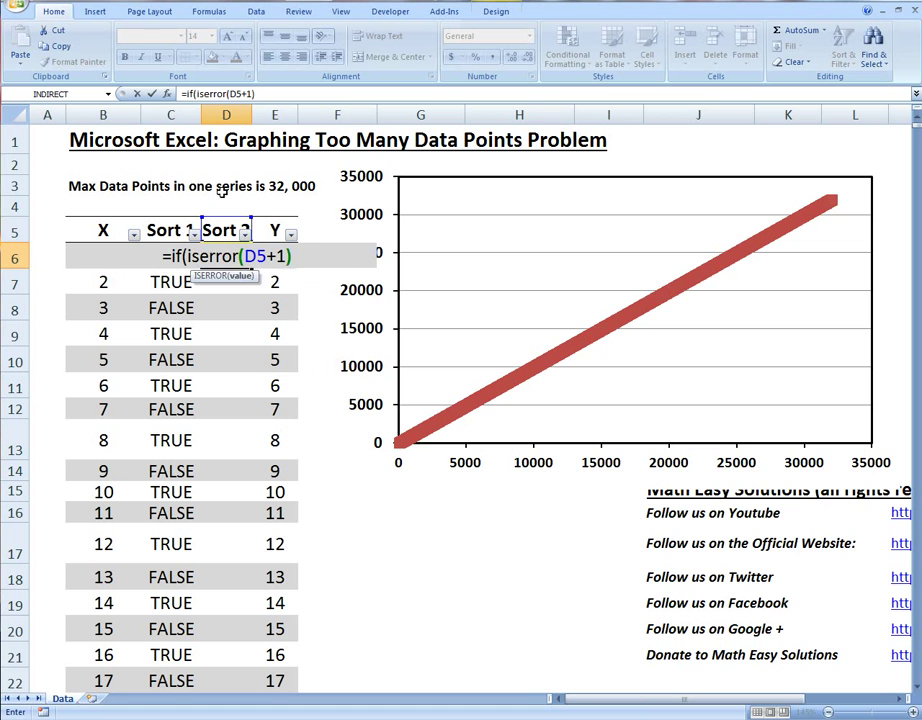
type(")")
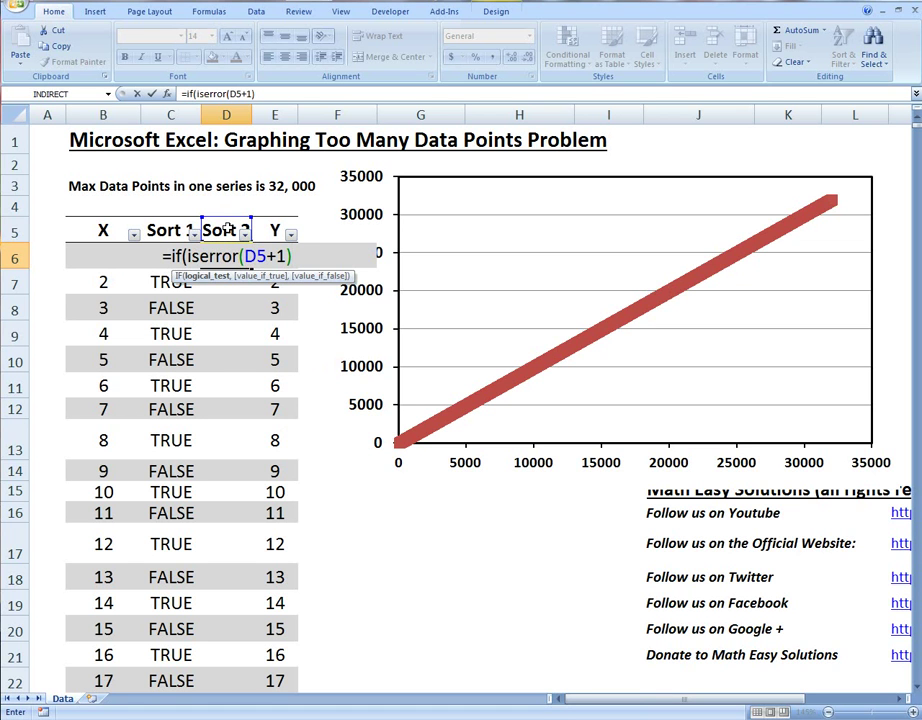
type(",")
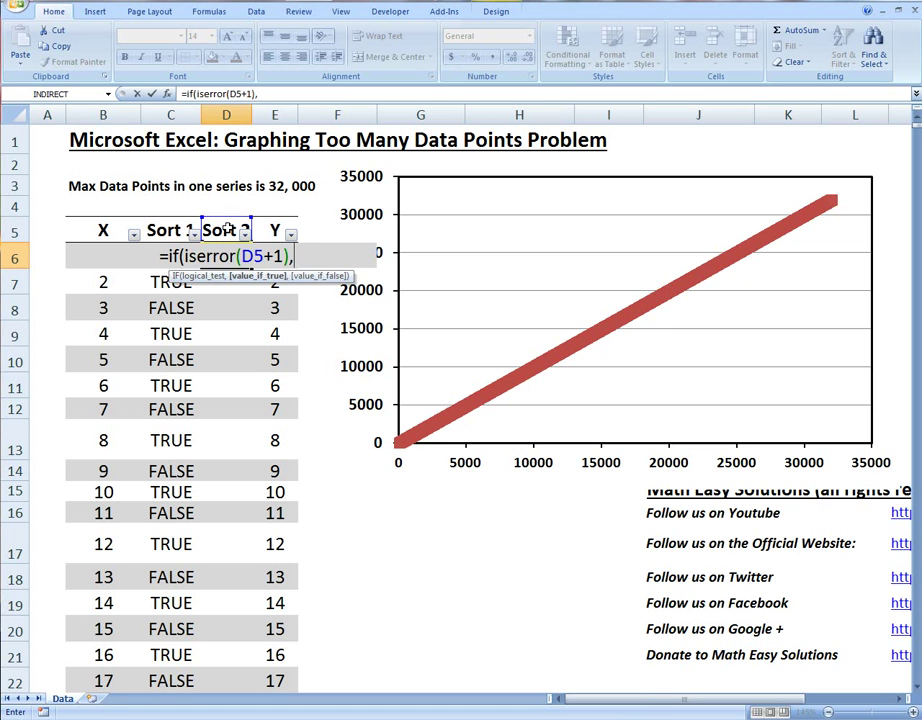
type("1")
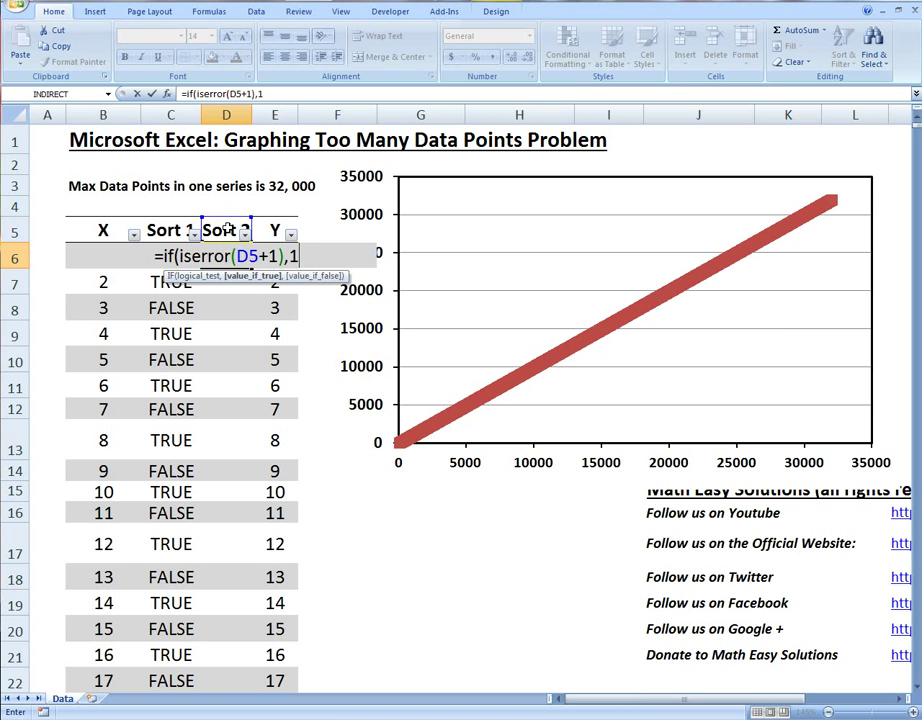
type(",")
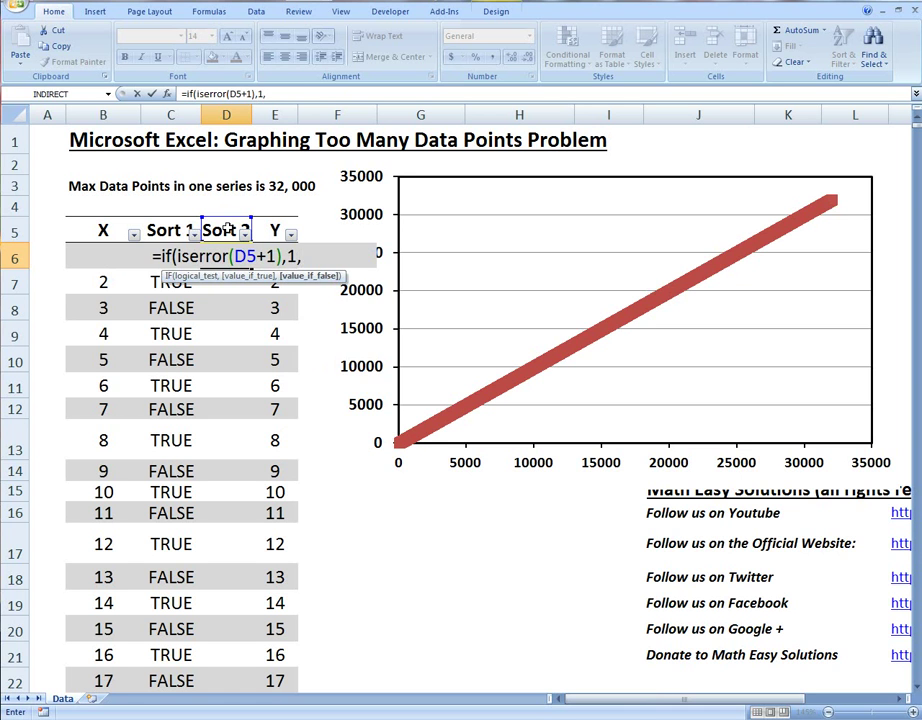
type("D5")
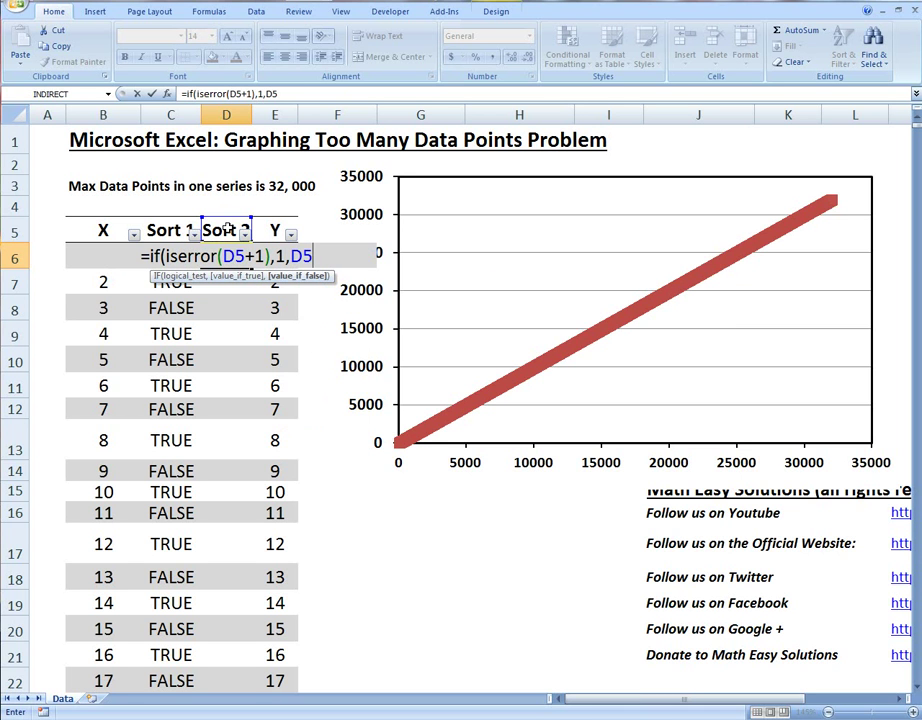
type("+")
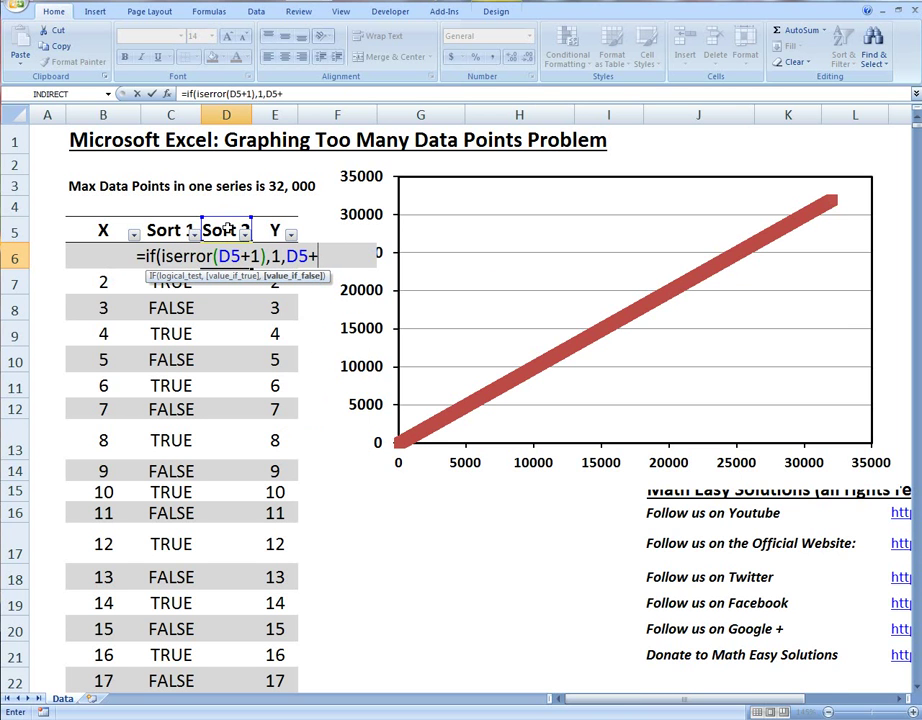
type("1")
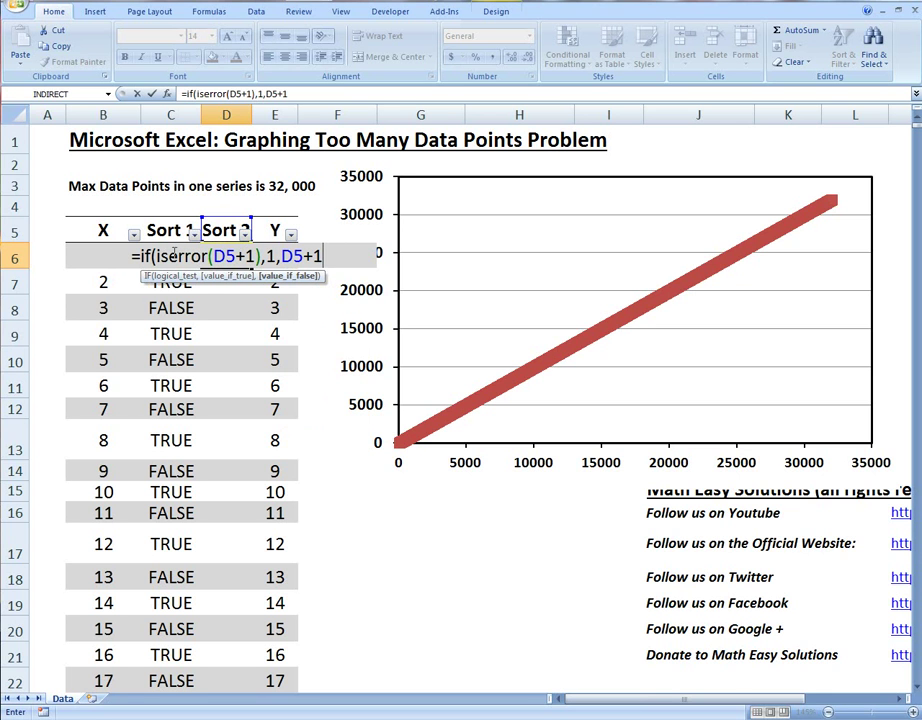
- Add an OR with D5=10 to get =IF(OR(ISERROR(D5+1),D5=10),1,D5+1), then commit it
left_click(155, 257)
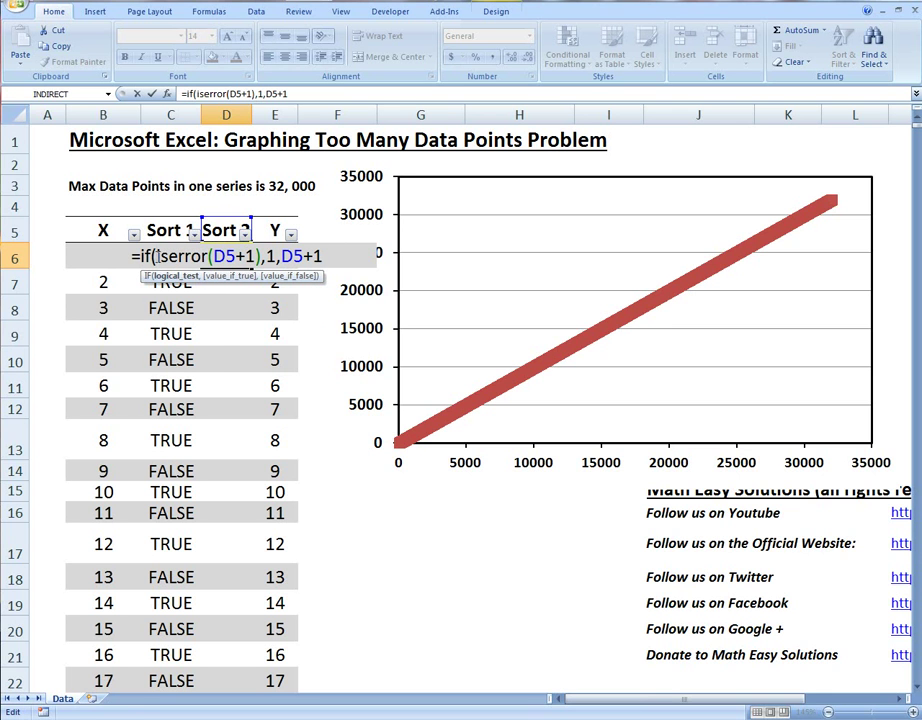
type("or(")
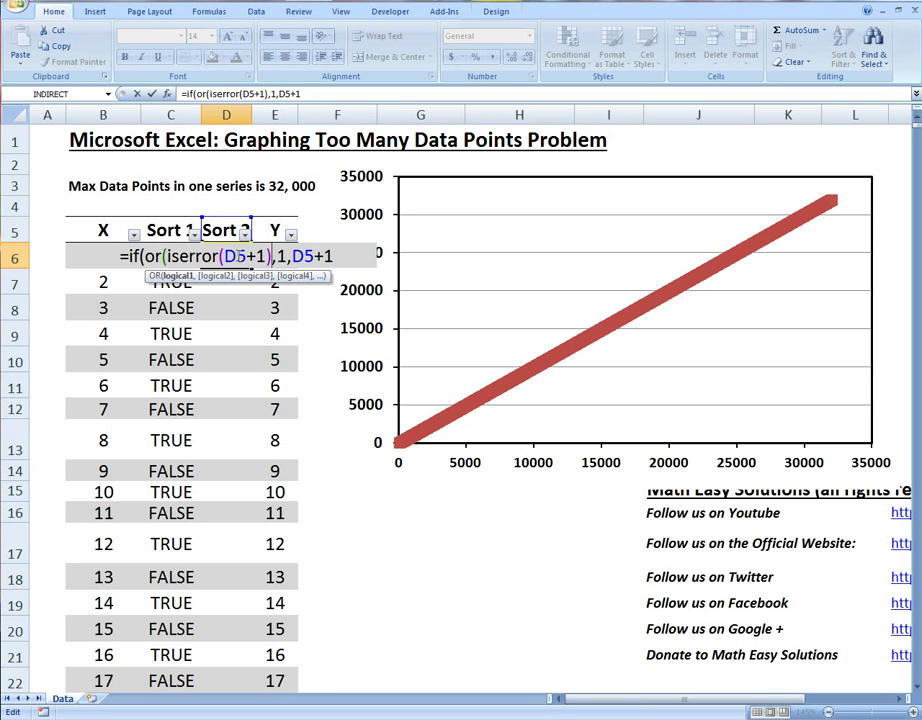
type(",")
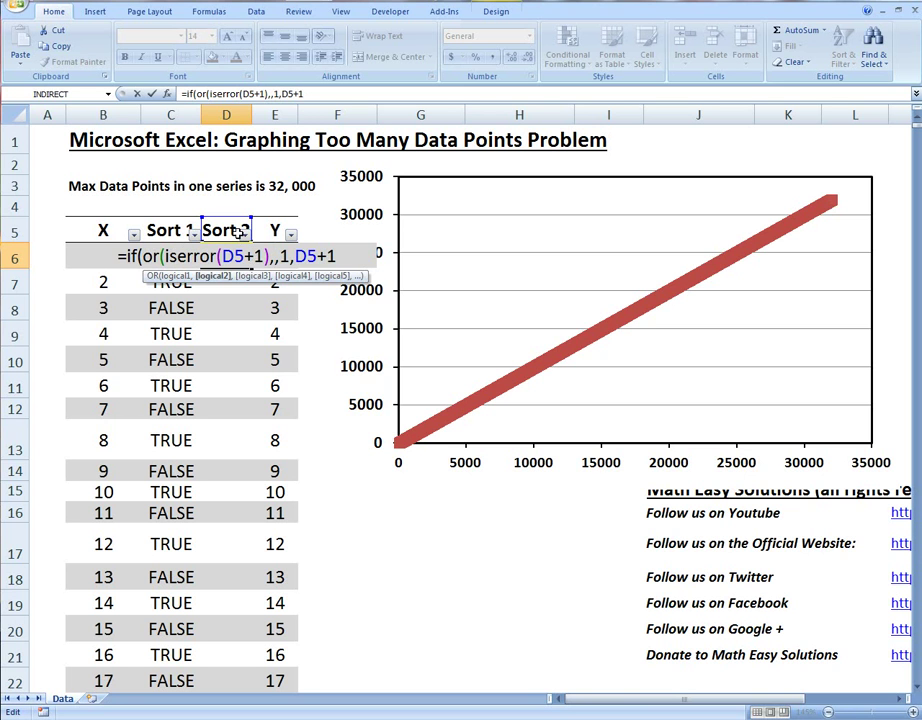
type("D5=")
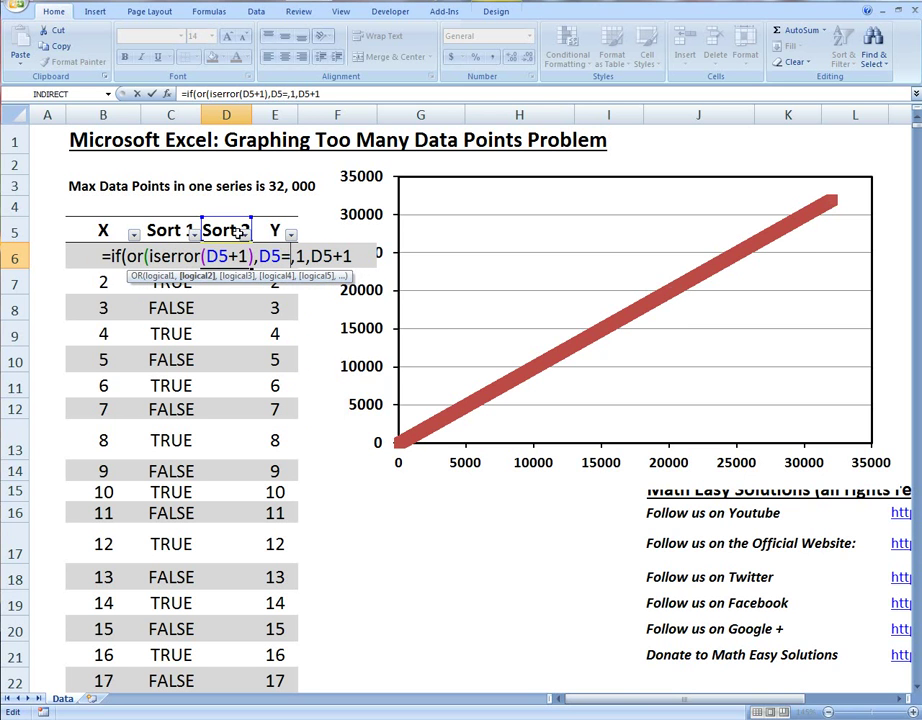
type("10")
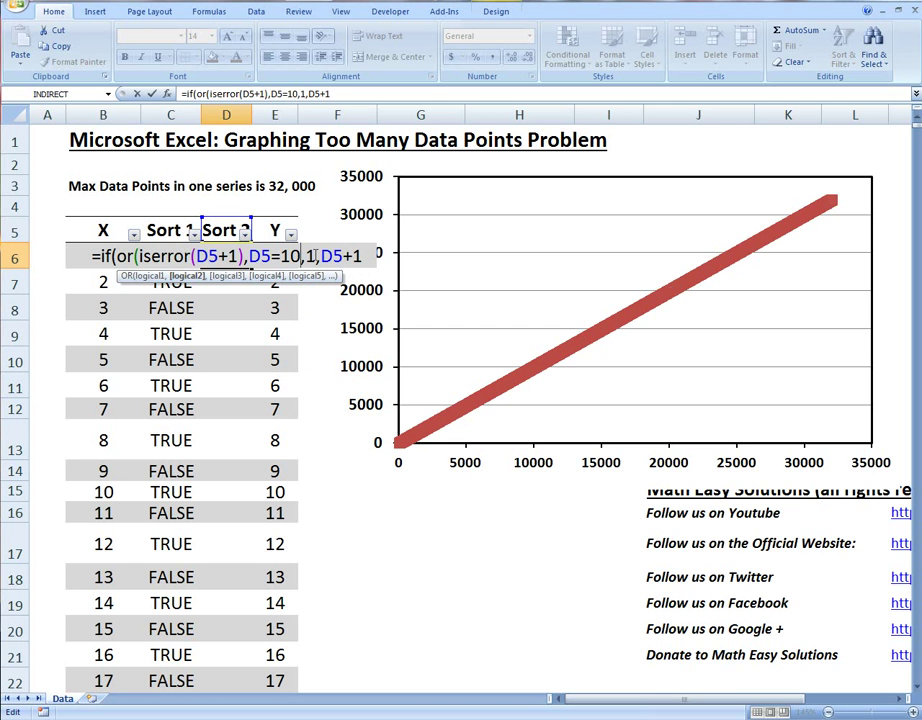
type(")")
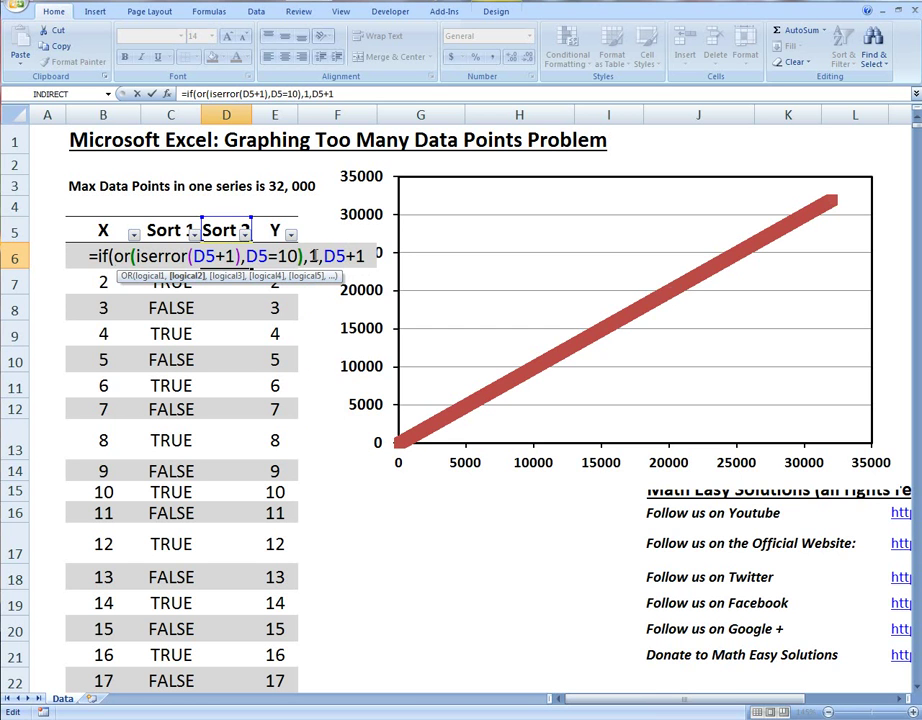
left_click(367, 257)
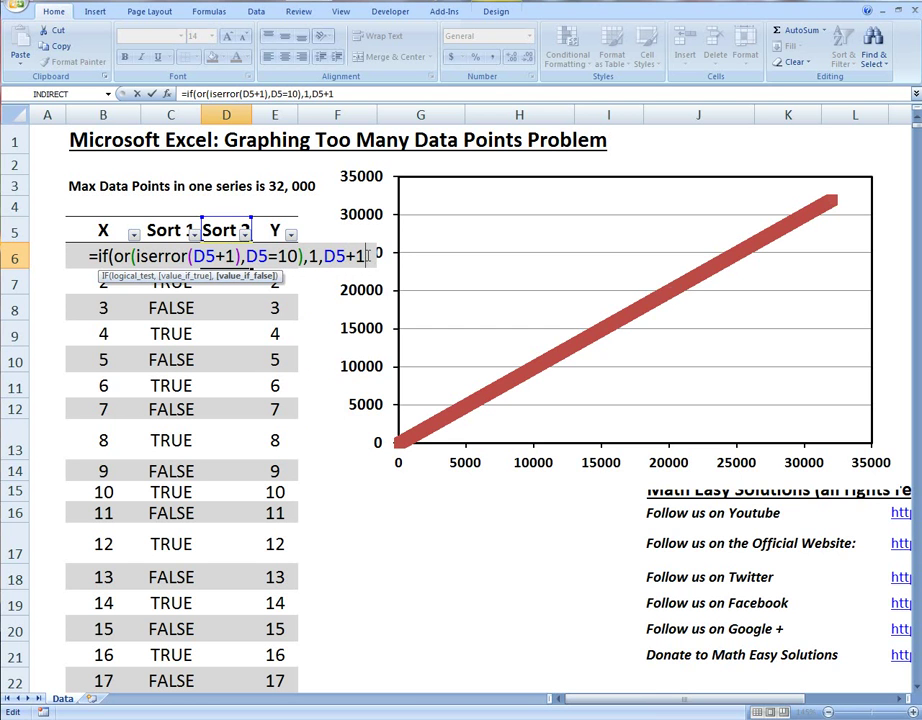
type(")")
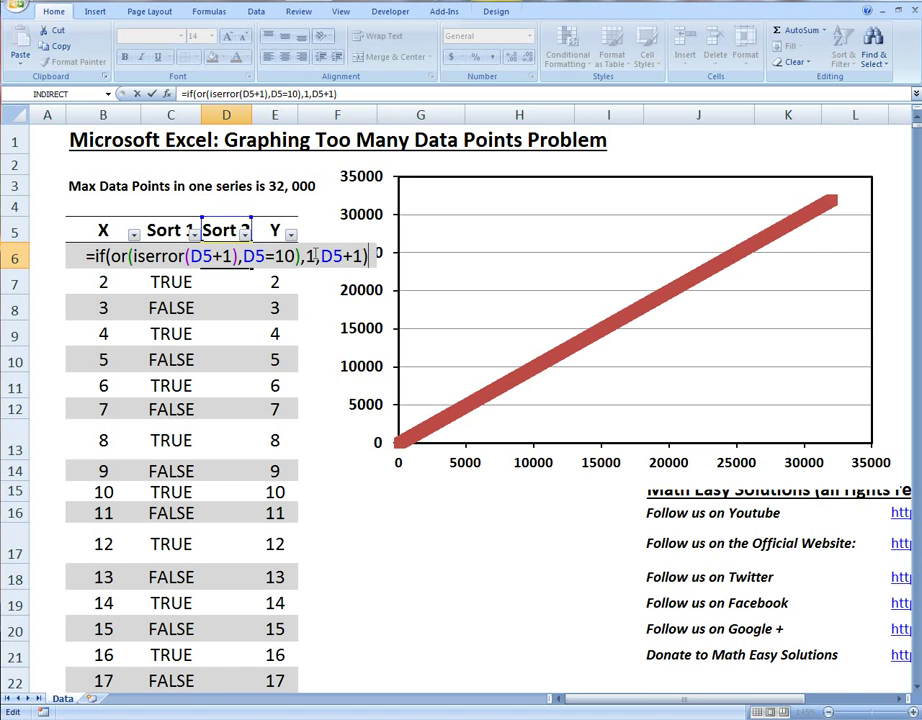
key("Return")
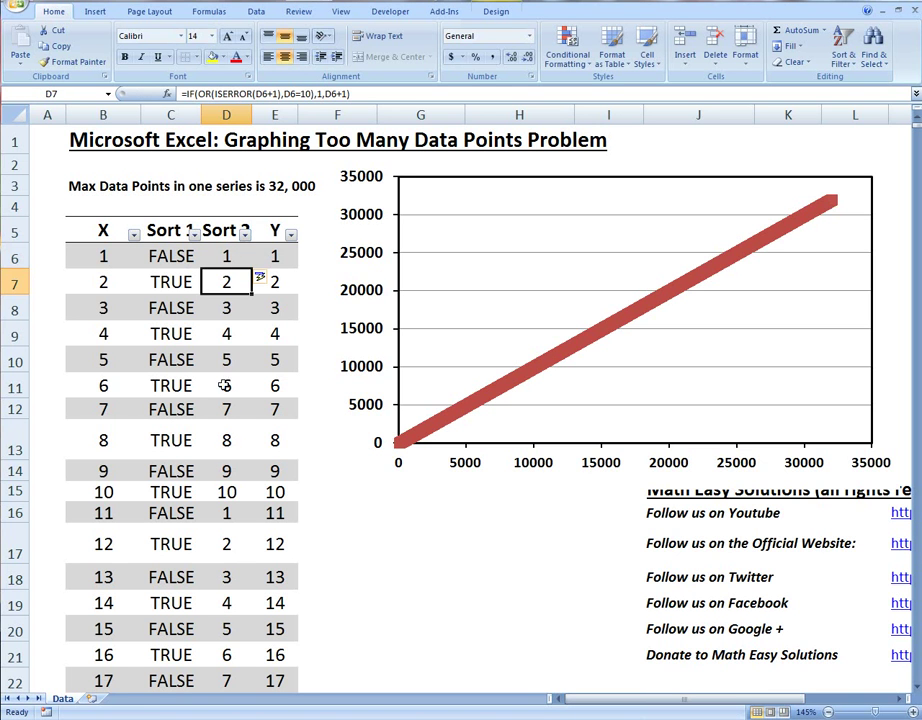
scroll(226, 491, "down", 1)
scroll(250, 440, "up", 1)
left_click(226, 259)
double_click(226, 259)
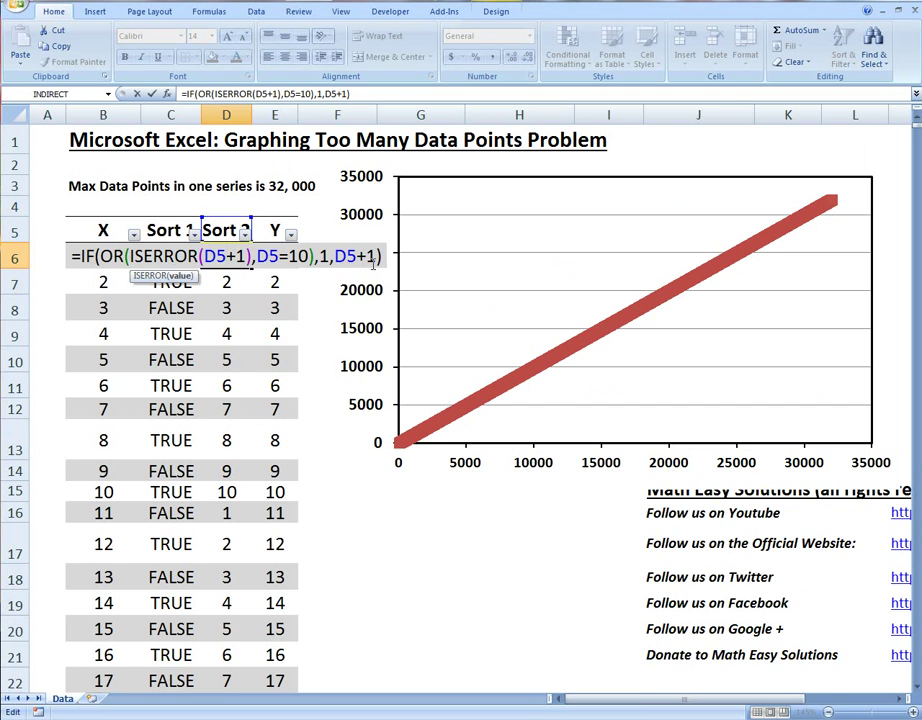
key("ctrl+Return")
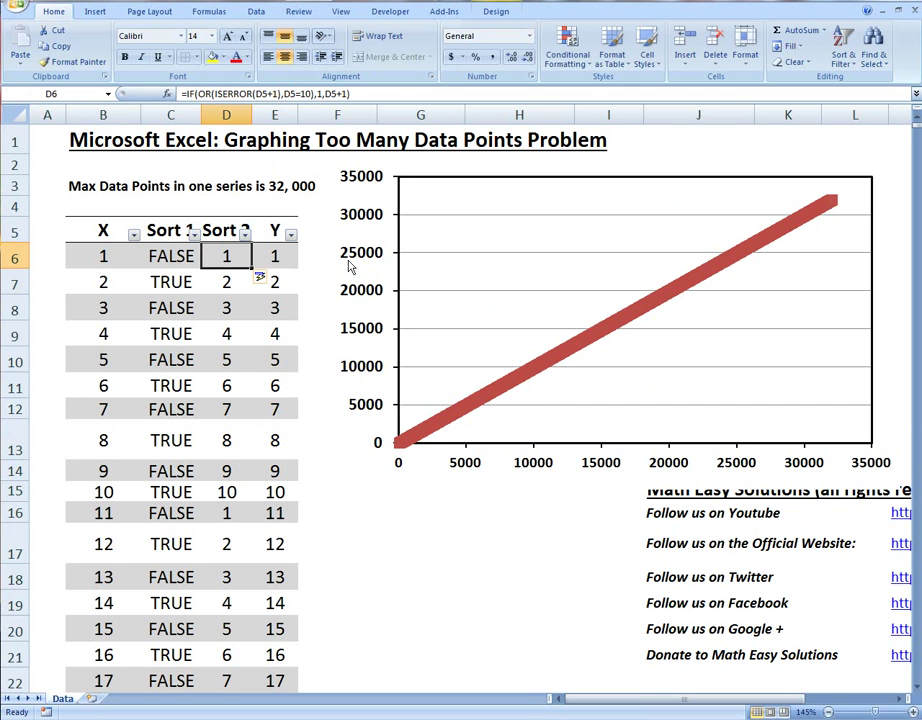
- Filter Sort 2 to the values 1, 3 and 7, showing 29999 of 99995 records
left_click(245, 234)
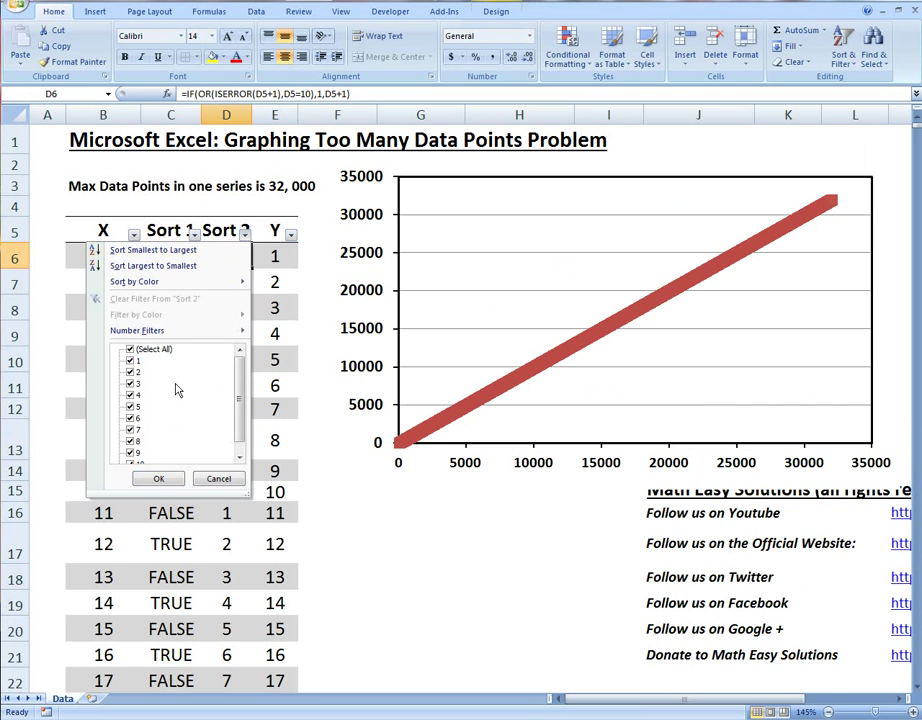
scroll(239, 395, "down", 1)
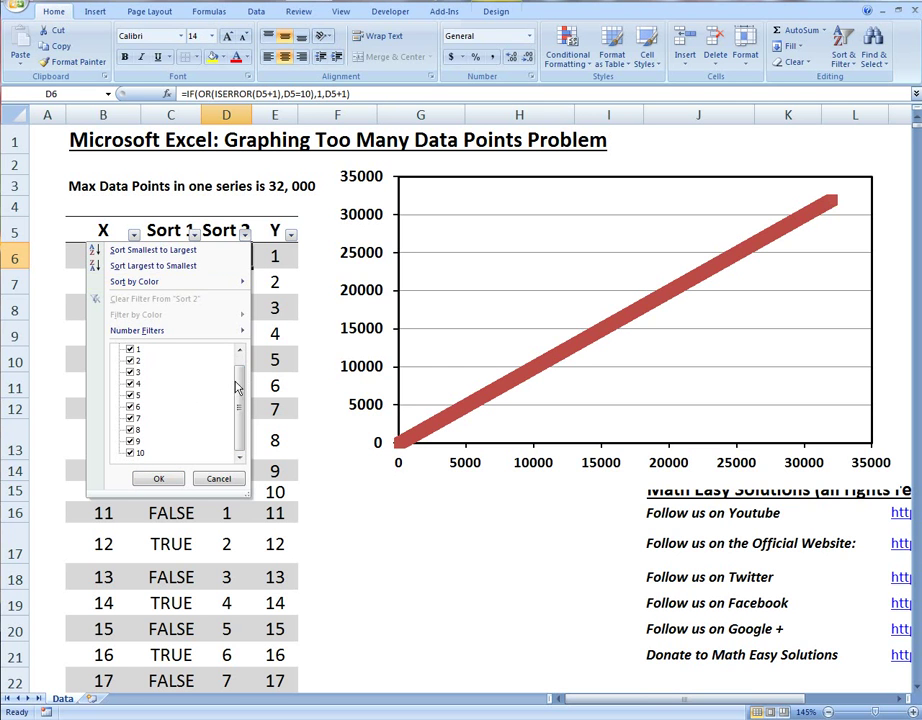
scroll(238, 378, "up", 1)
left_click(142, 352)
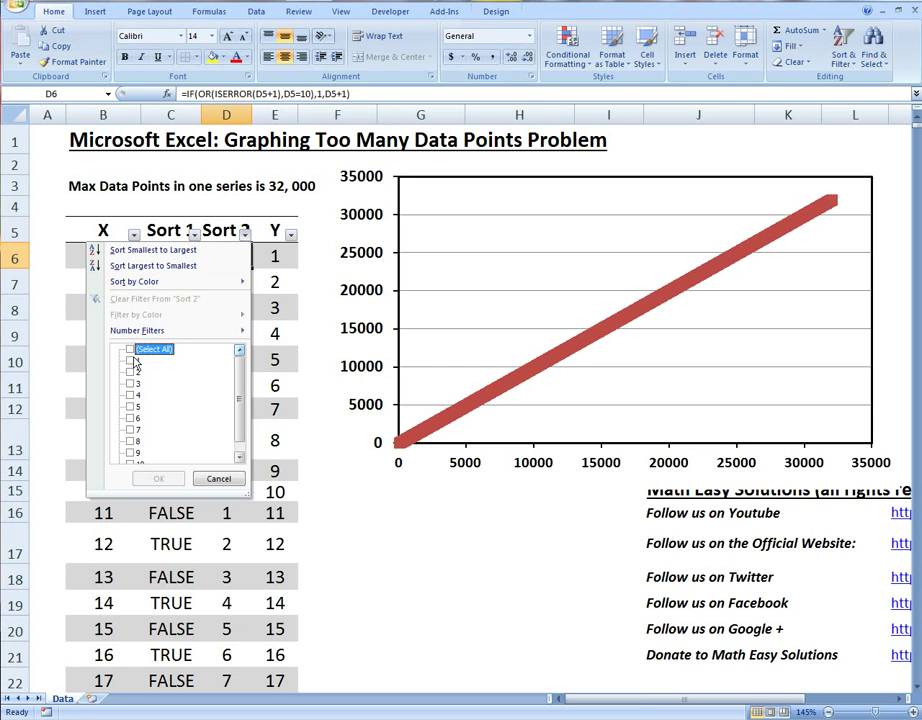
left_click(131, 361)
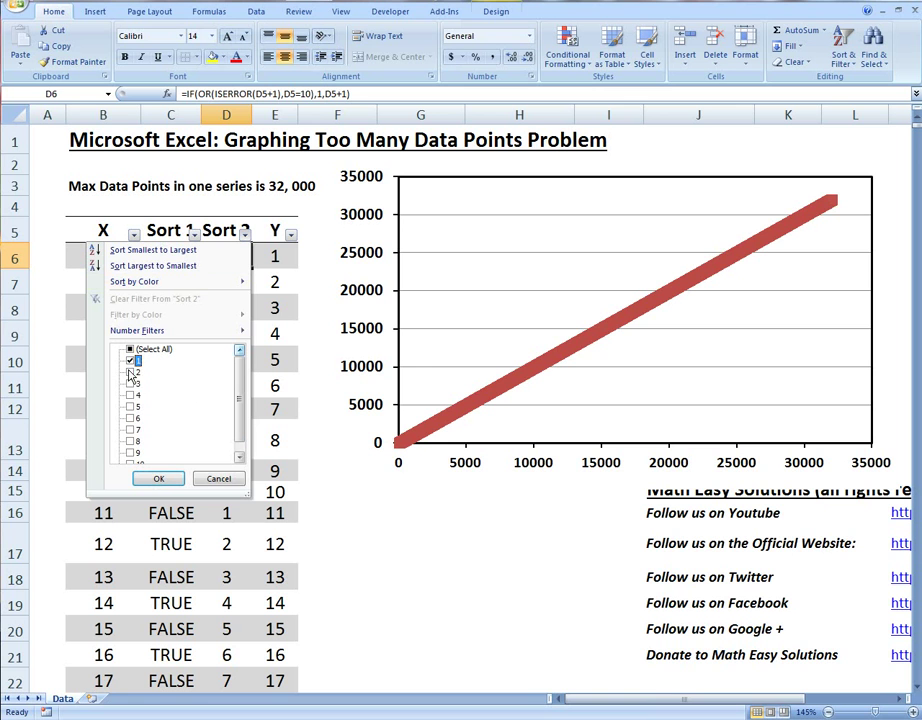
left_click(131, 373)
left_click(131, 373)
left_click(131, 385)
left_click(131, 430)
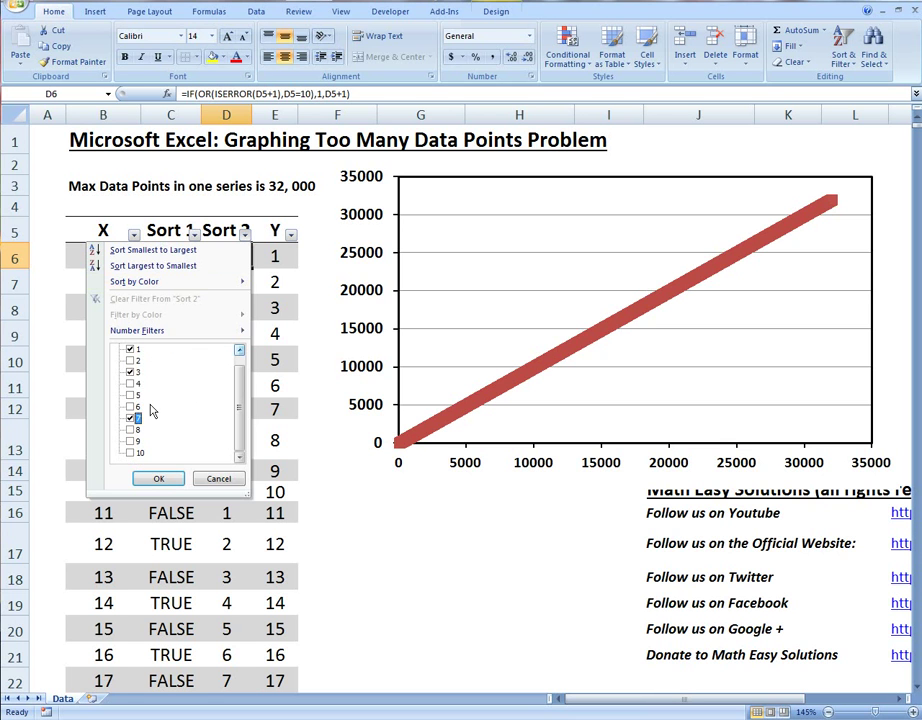
left_click(158, 478)
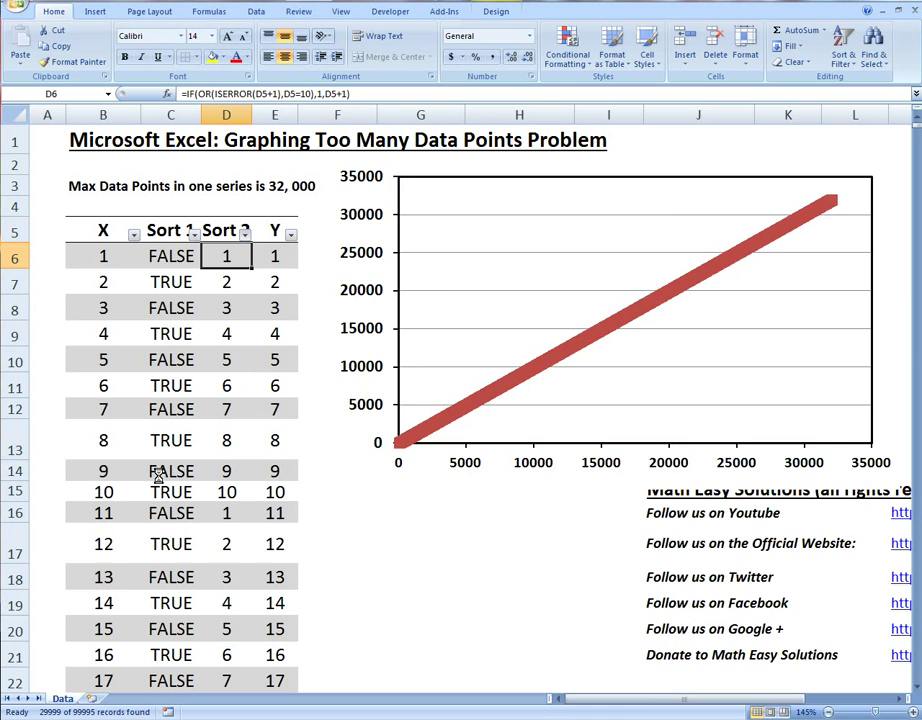
- Drag the scatter chart taller so its filtered line to ~100,000 shows, then select cell D6
left_click(671, 274)
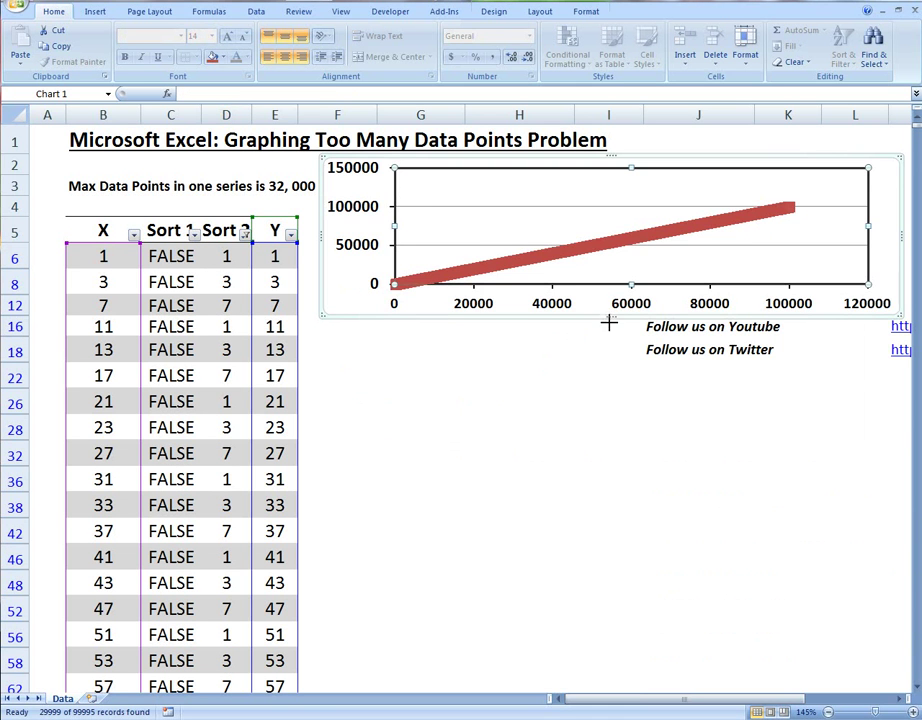
left_click_drag(609, 322, 619, 450)
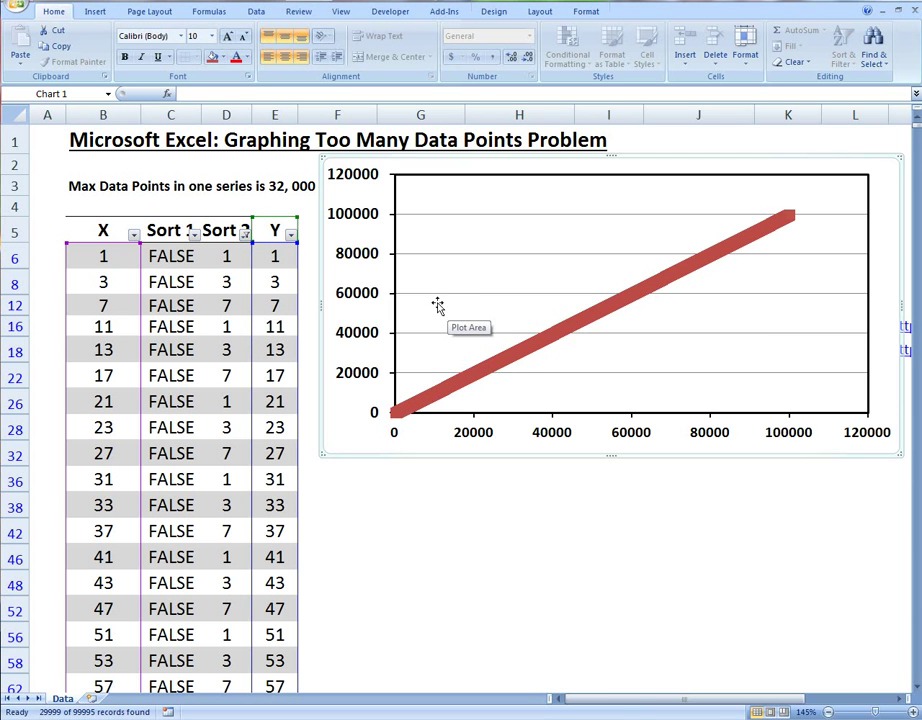
left_click(234, 250)
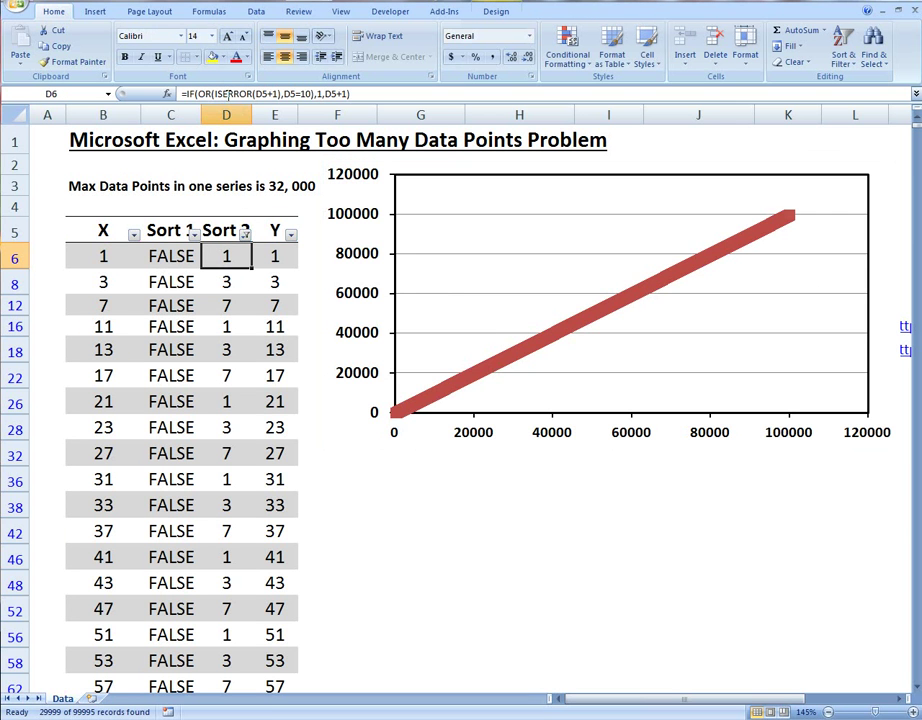